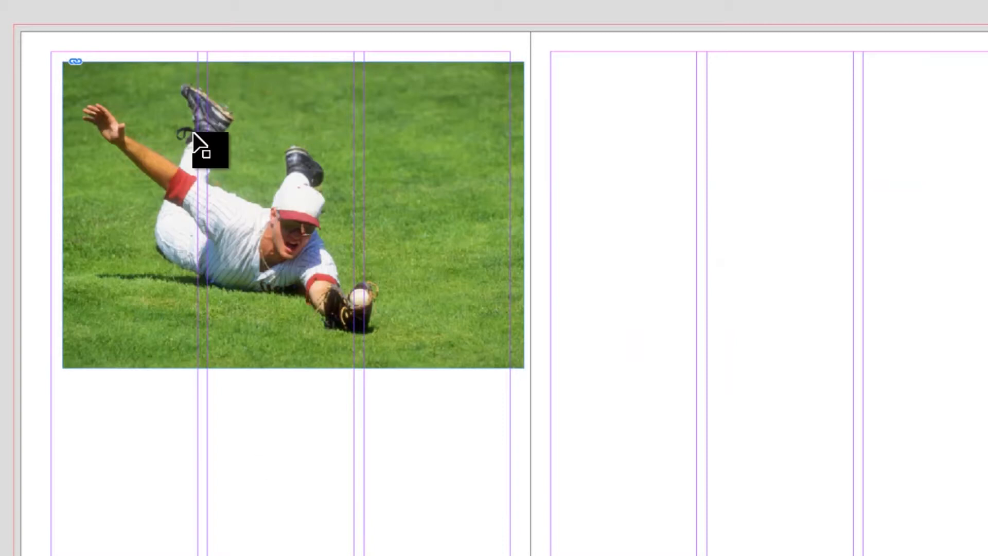
Delete the baseball player photo from the left page and load 2 Students in Library_small.jpg for placing.
{"action": "left_click", "coordinate": [258, 93]}
{"action": "key", "text": "Delete"}
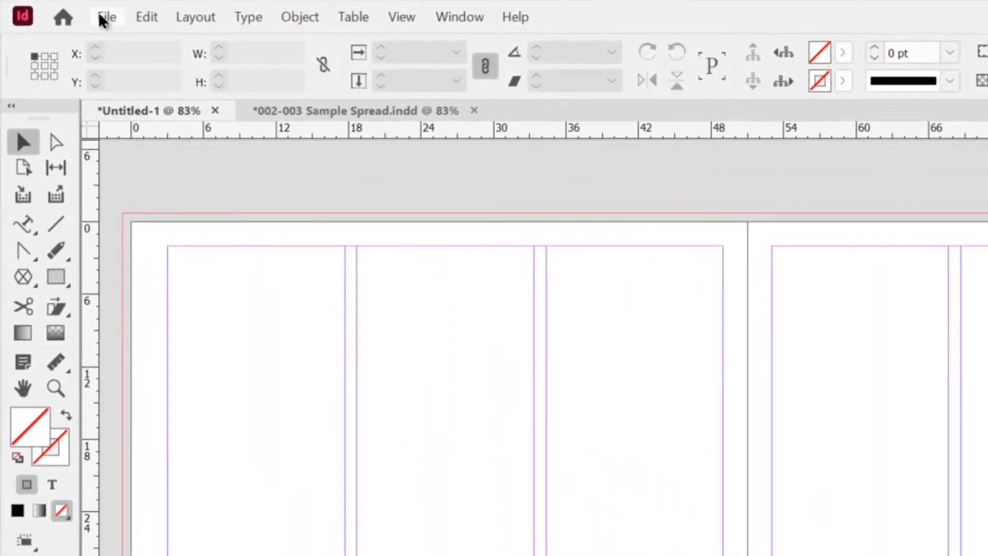
{"action": "left_click", "coordinate": [105, 17]}
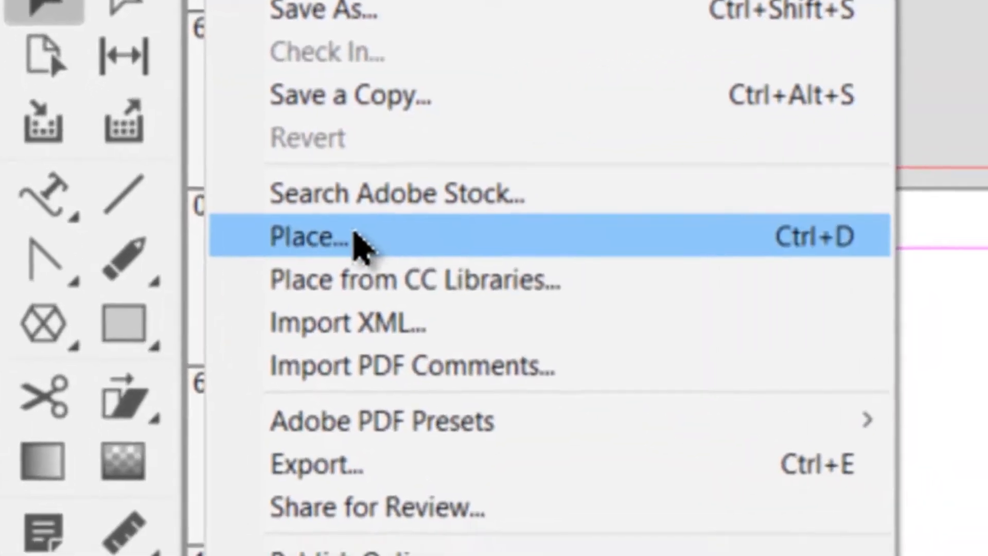
{"action": "left_click", "coordinate": [374, 252]}
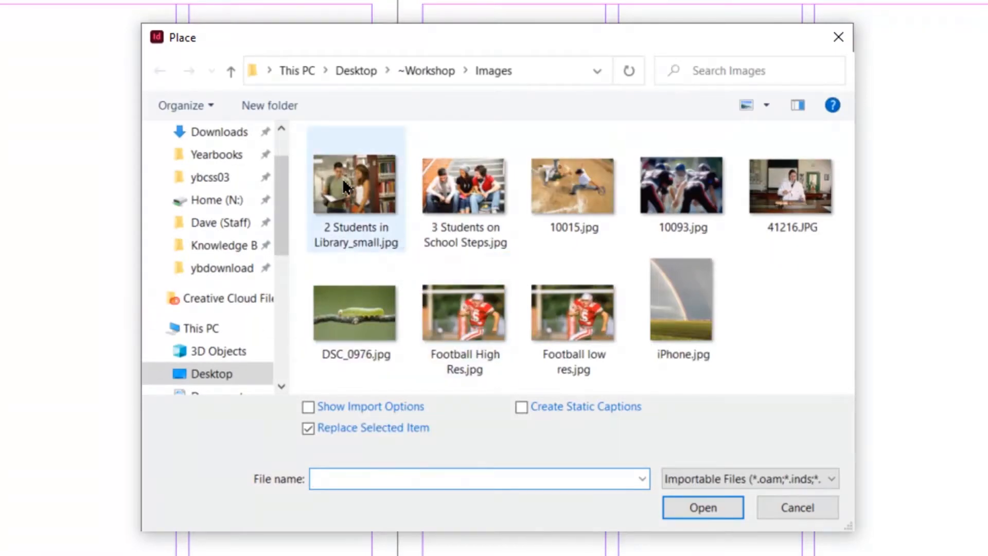
{"action": "left_click", "coordinate": [342, 178]}
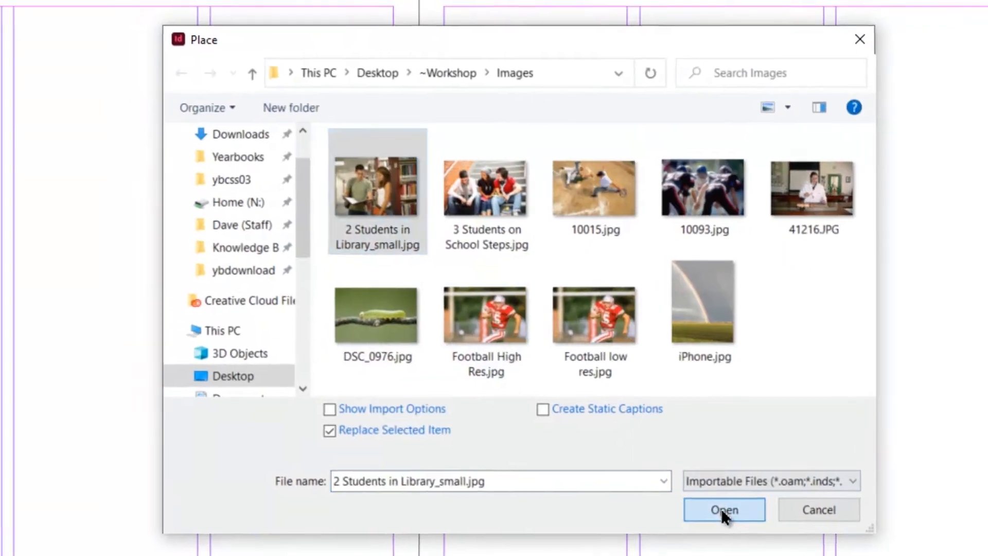
{"action": "left_click", "coordinate": [700, 507]}
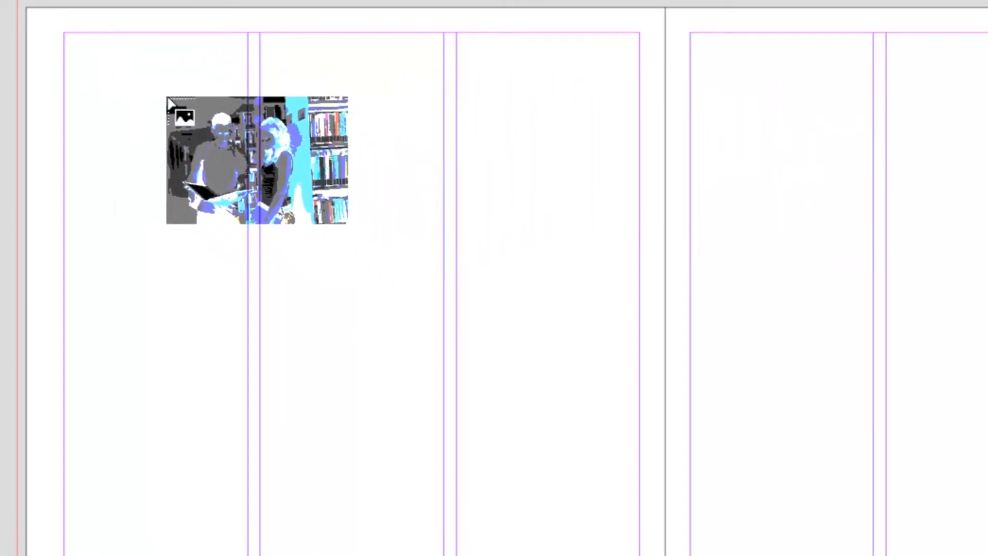
Try placing the library photo at its full 100% size near the left page's upper margin corner, and undo it.
{"action": "left_click", "coordinate": [71, 35]}
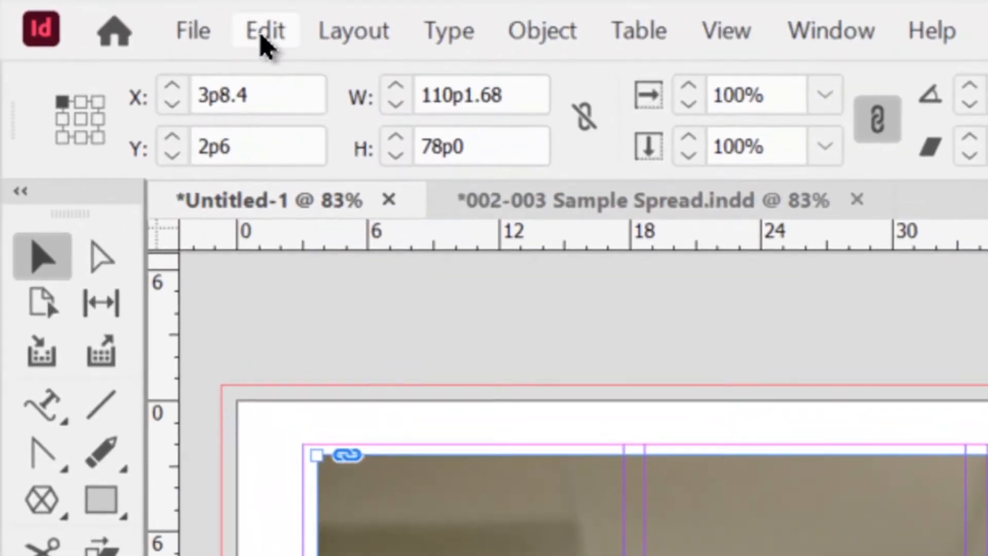
{"action": "left_click", "coordinate": [264, 31]}
{"action": "left_click", "coordinate": [324, 71]}
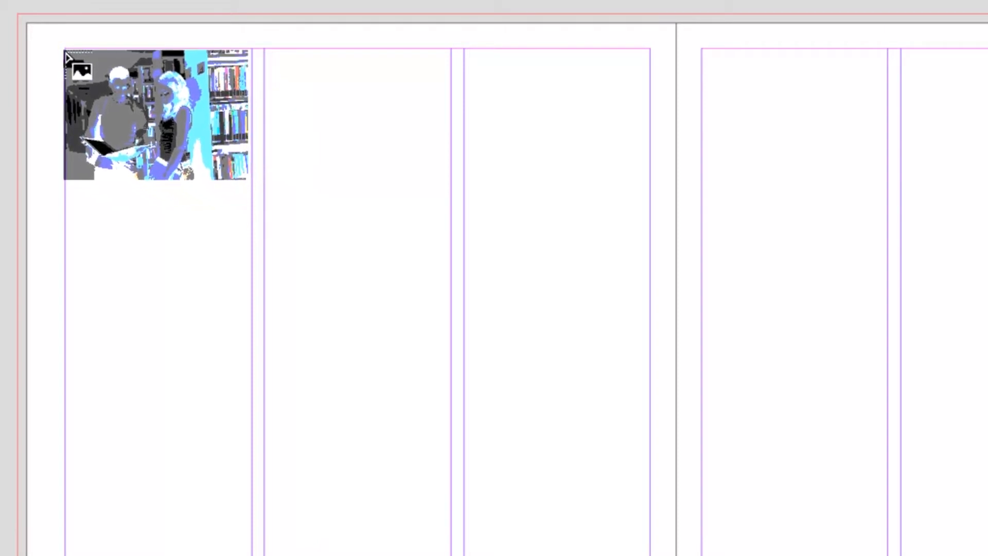
Place the library photo across the left page's three columns in a frame about 46p0 by 32p7, and delete only the image inside.
{"action": "left_click_drag", "start_coordinate": [65, 49], "coordinate": [649, 507]}
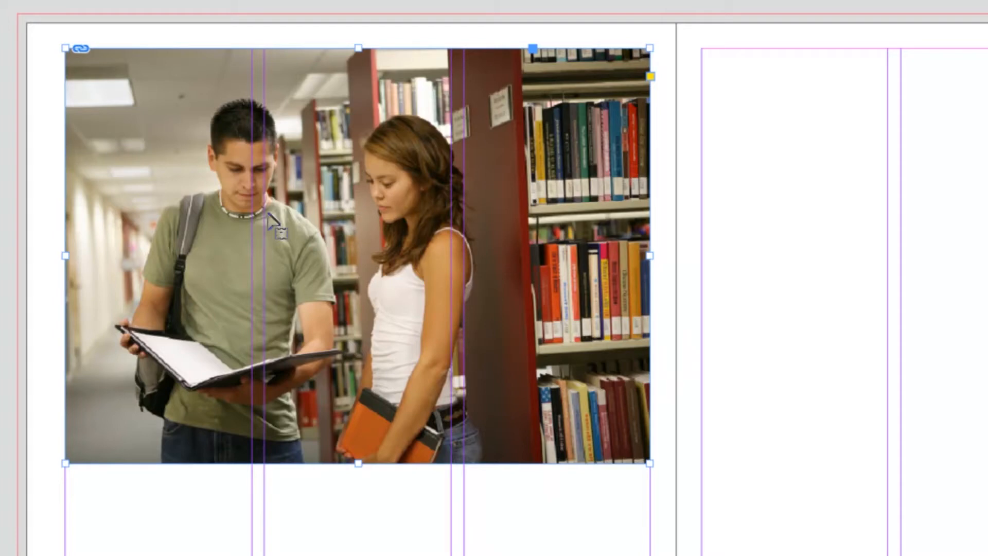
{"action": "left_click", "coordinate": [297, 163]}
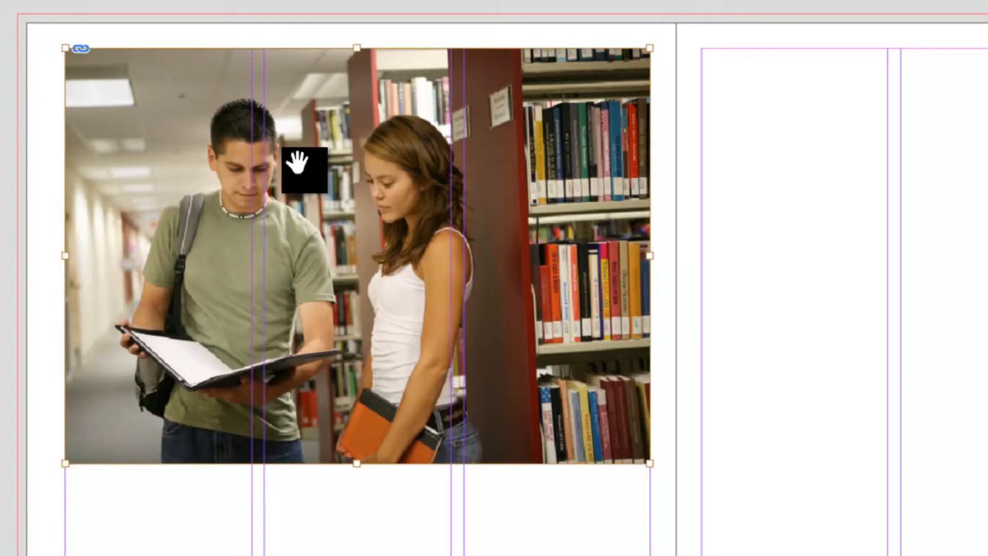
{"action": "key", "text": "Delete"}
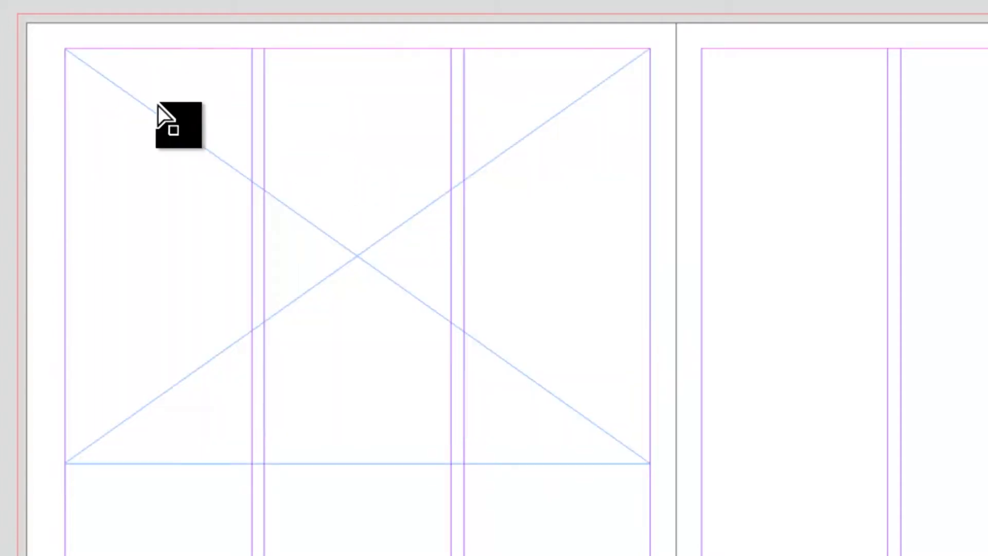
Place 2 Students in Library_small.jpg into the empty frame on the left page.
{"action": "left_click", "coordinate": [364, 207]}
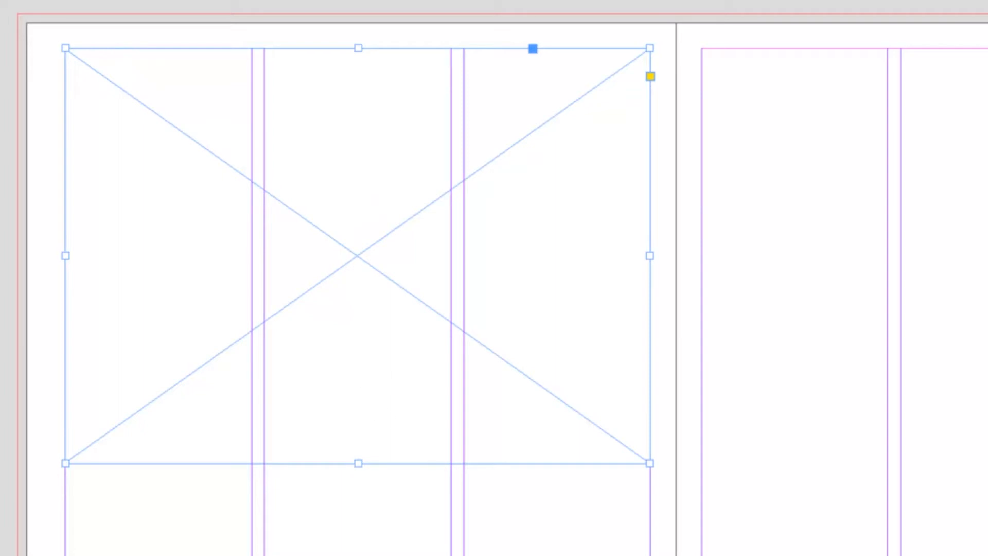
{"action": "left_click", "coordinate": [368, 553]}
{"action": "left_click", "coordinate": [364, 185]}
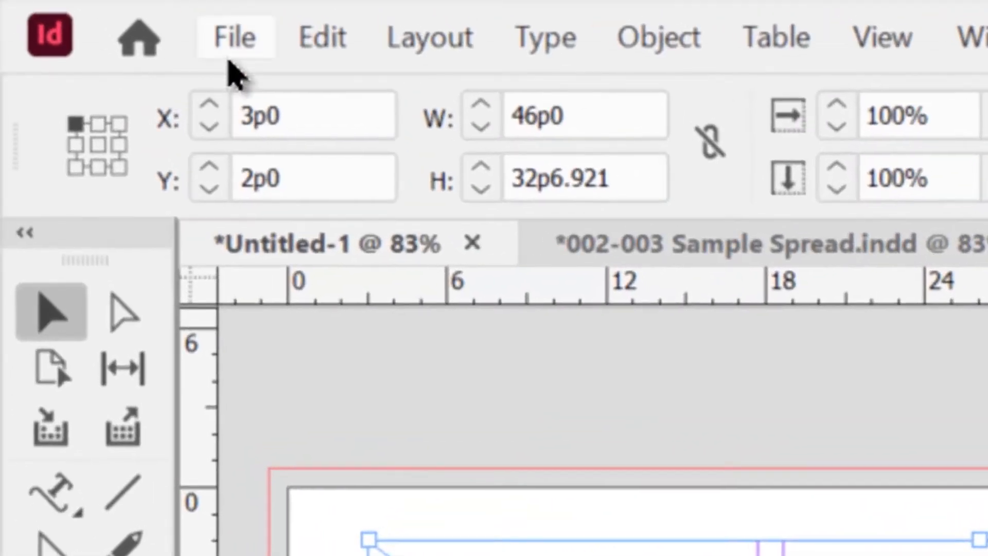
{"action": "left_click", "coordinate": [231, 41]}
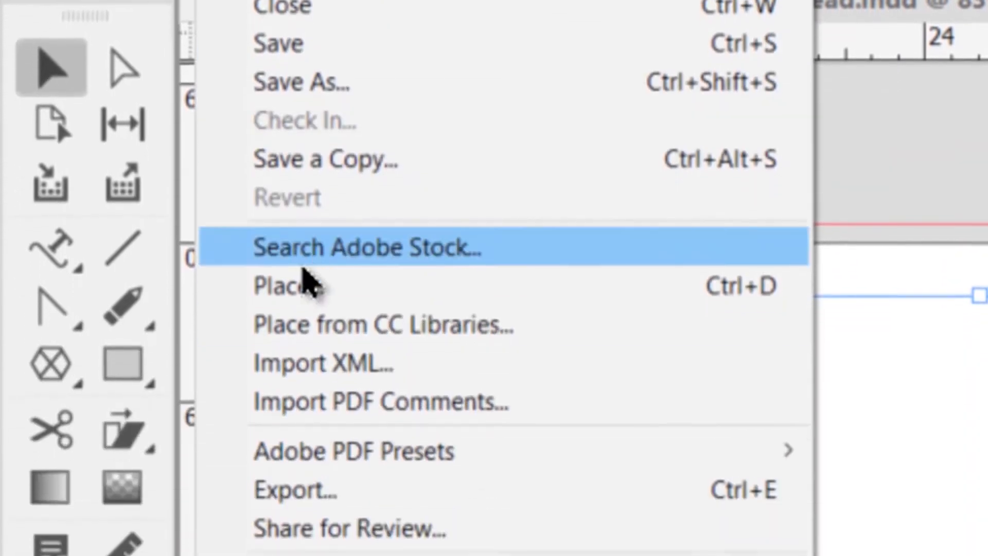
{"action": "left_click", "coordinate": [339, 530]}
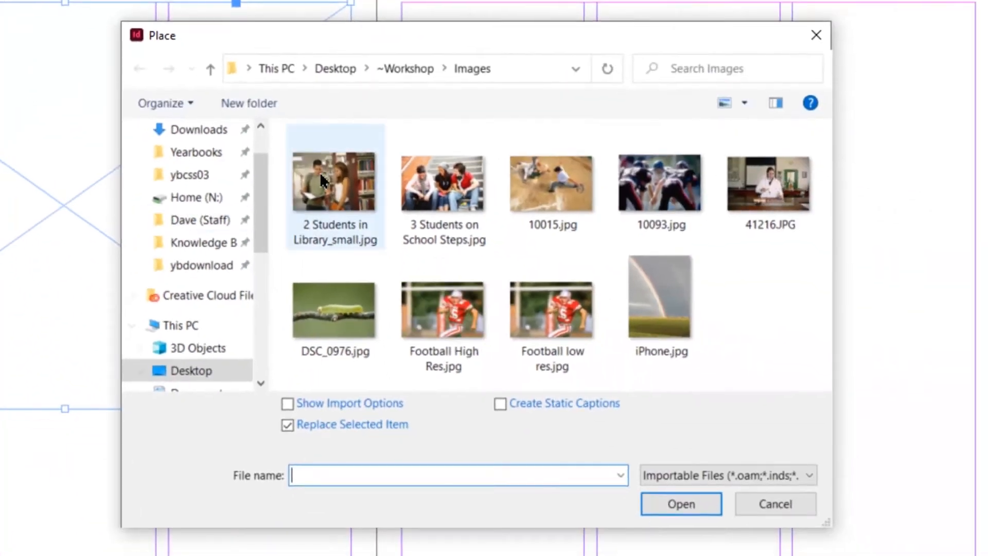
{"action": "left_click", "coordinate": [340, 187]}
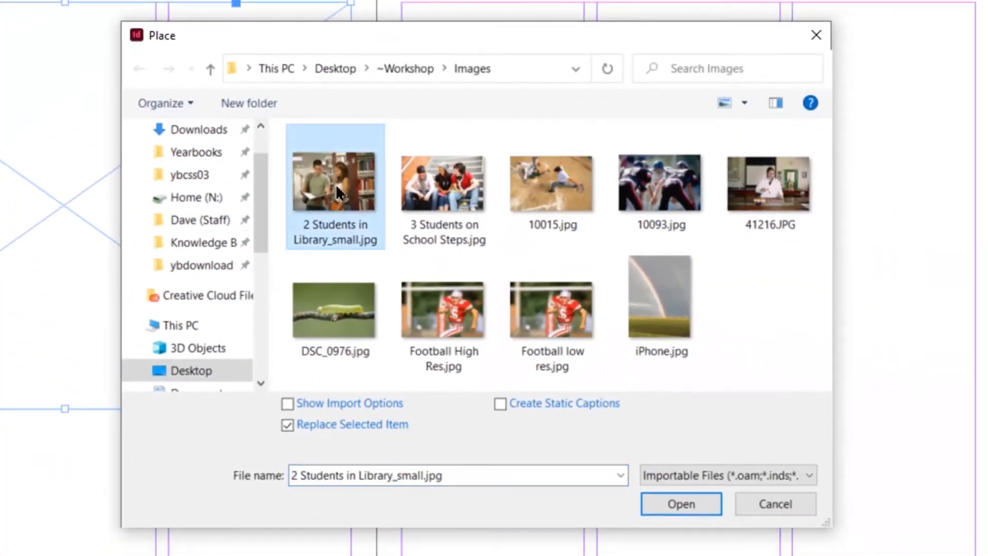
{"action": "left_click", "coordinate": [694, 505]}
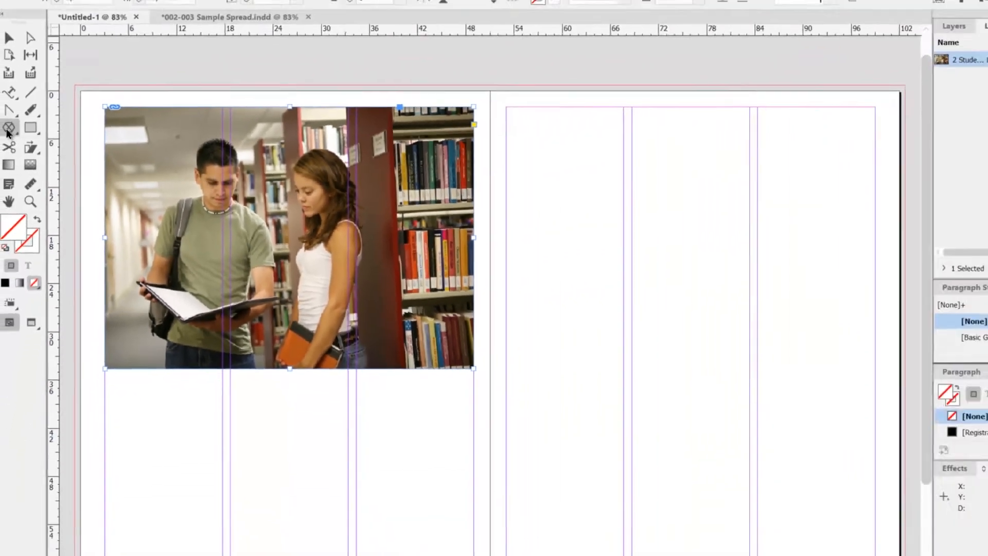
Draw a rectangular picture frame about 46p0 by 24p6 below the library photo, spanning the three columns.
{"action": "left_click", "coordinate": [11, 135]}
{"action": "left_click", "coordinate": [57, 150]}
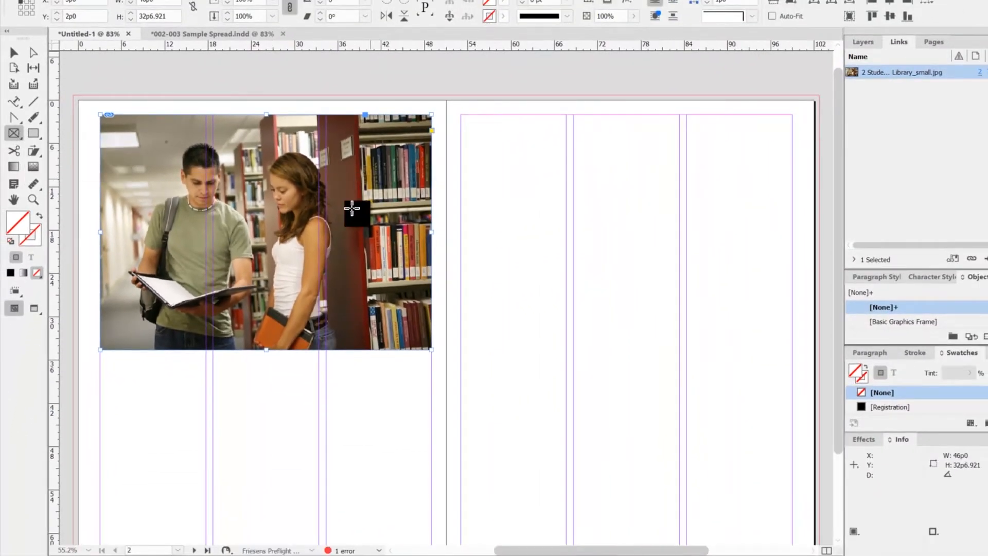
{"action": "left_click_drag", "start_coordinate": [101, 359], "coordinate": [431, 535]}
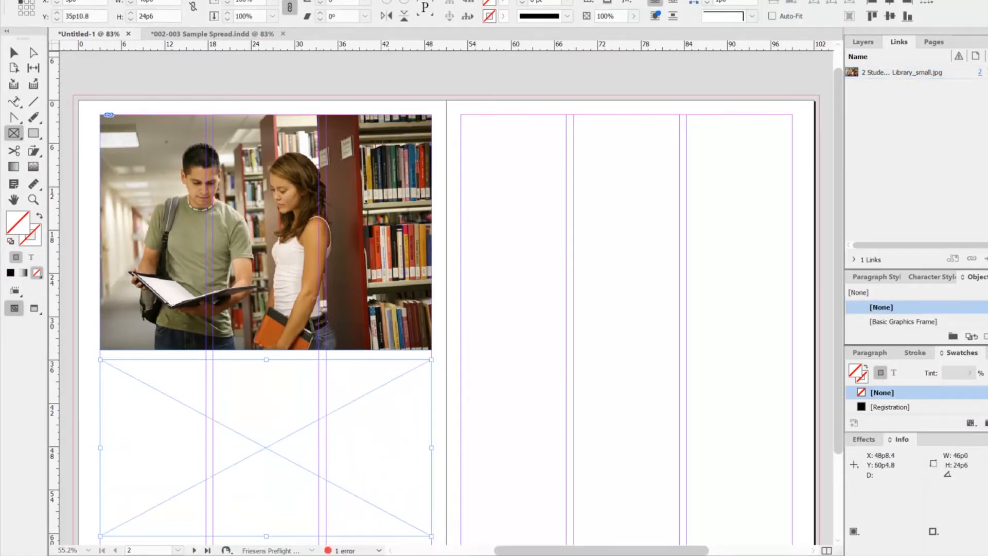
Place 3 Students on School Steps.jpg into the new frame below the library photo.
{"action": "left_click", "coordinate": [60, 1]}
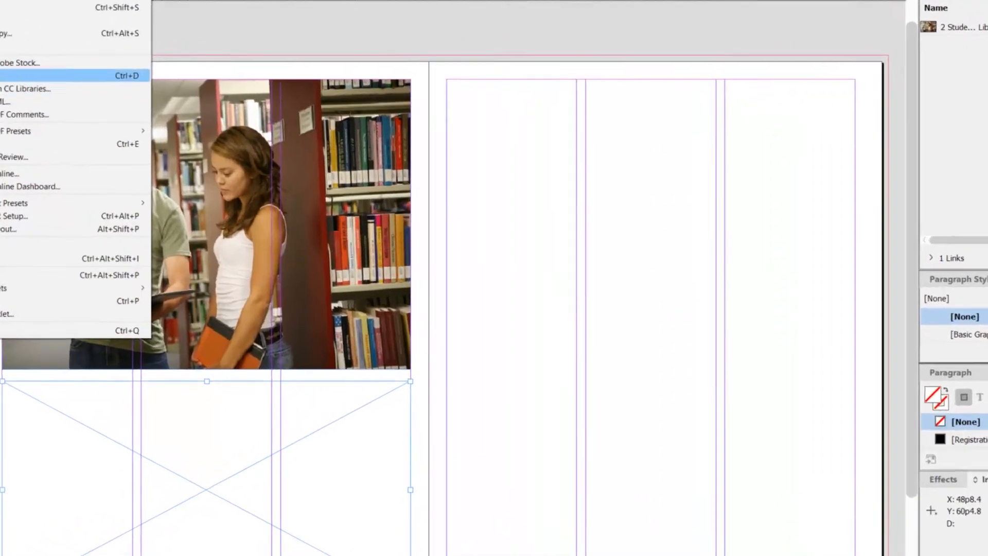
{"action": "left_click", "coordinate": [11, 76]}
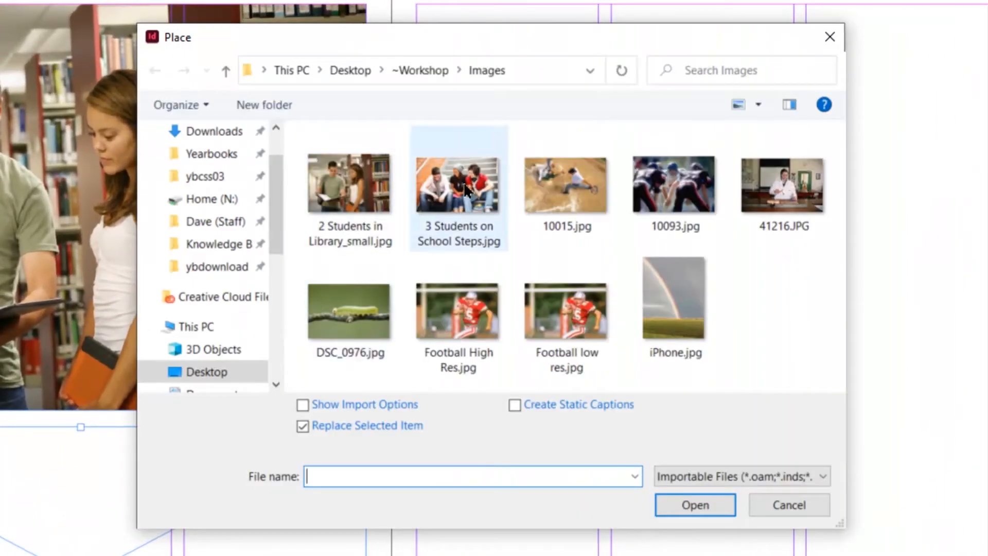
{"action": "left_click", "coordinate": [461, 187]}
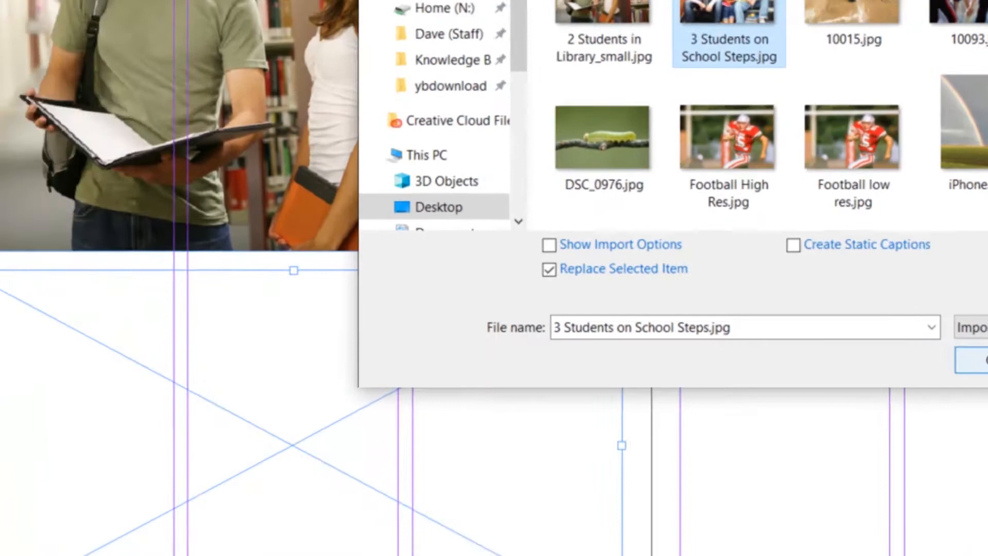
{"action": "left_click", "coordinate": [687, 505]}
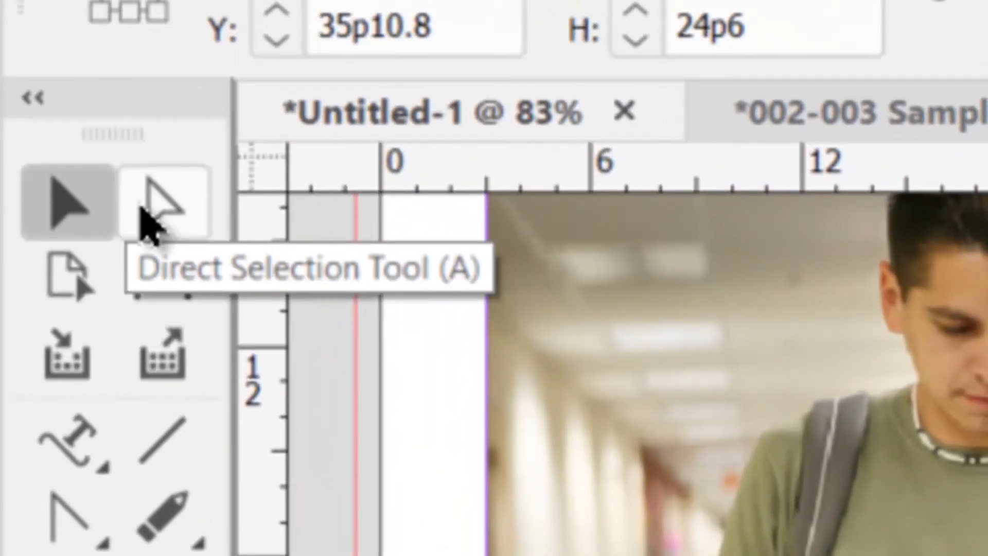
Select the school steps image inside its frame with the Direct Selection tool and scale it down freehand.
{"action": "left_click", "coordinate": [155, 216]}
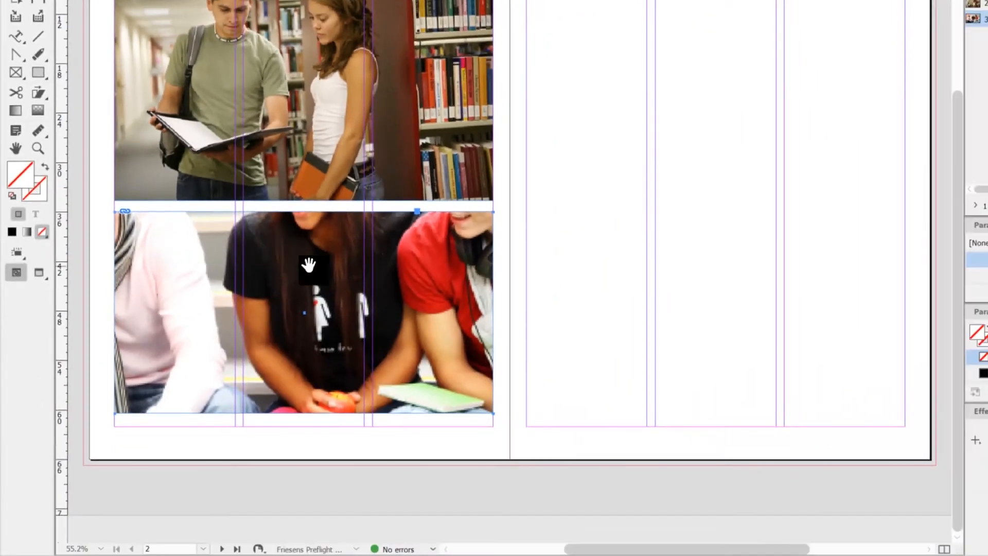
{"action": "left_click", "coordinate": [309, 265]}
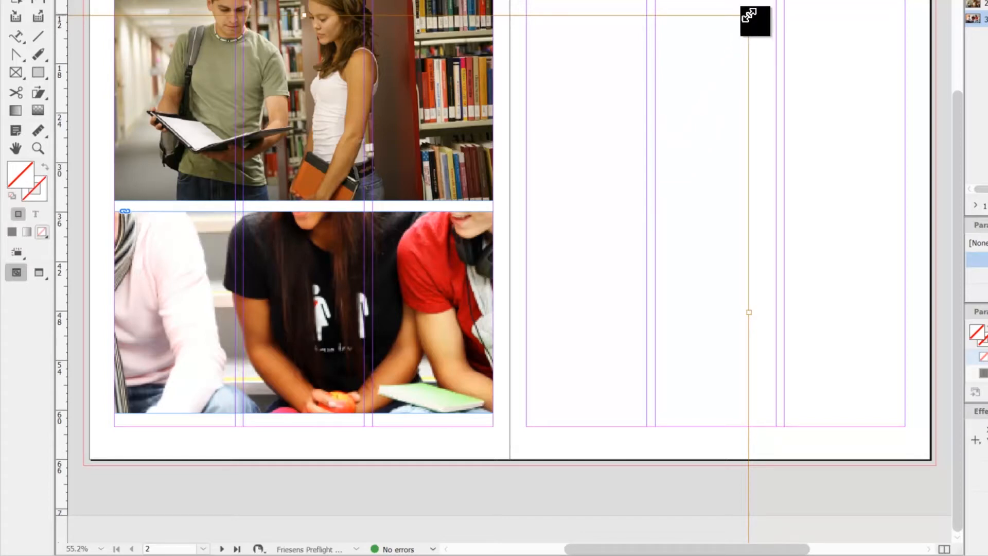
{"action": "left_click_drag", "start_coordinate": [748, 14], "coordinate": [501, 195]}
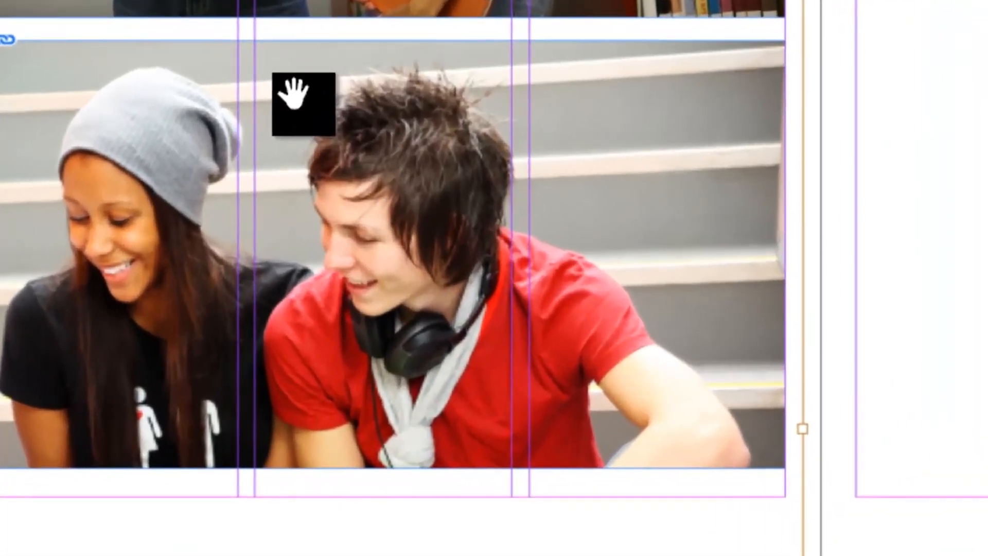
Fit the school steps image to its frame with Fill Frame Proportionally.
{"action": "right_click", "coordinate": [263, 236]}
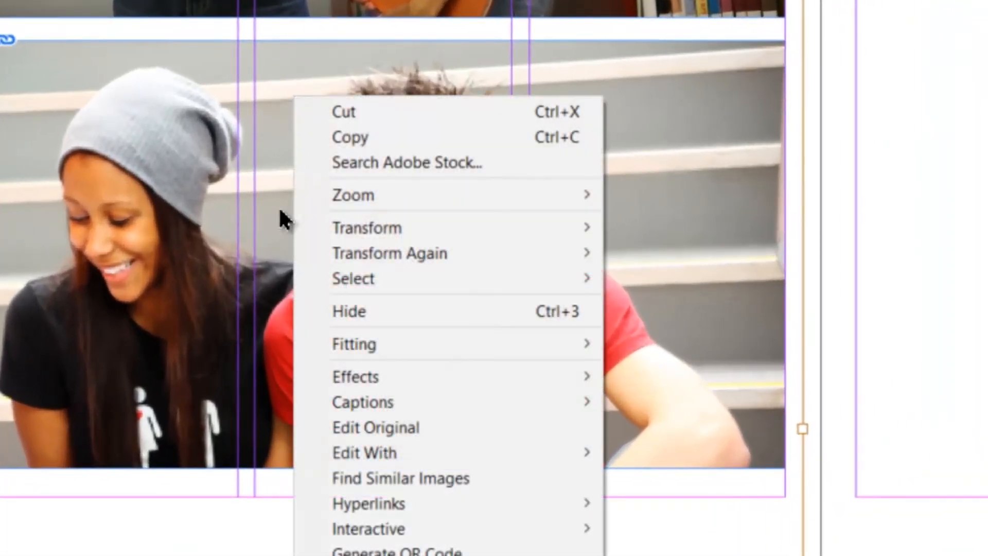
{"action": "mouse_move", "coordinate": [347, 342]}
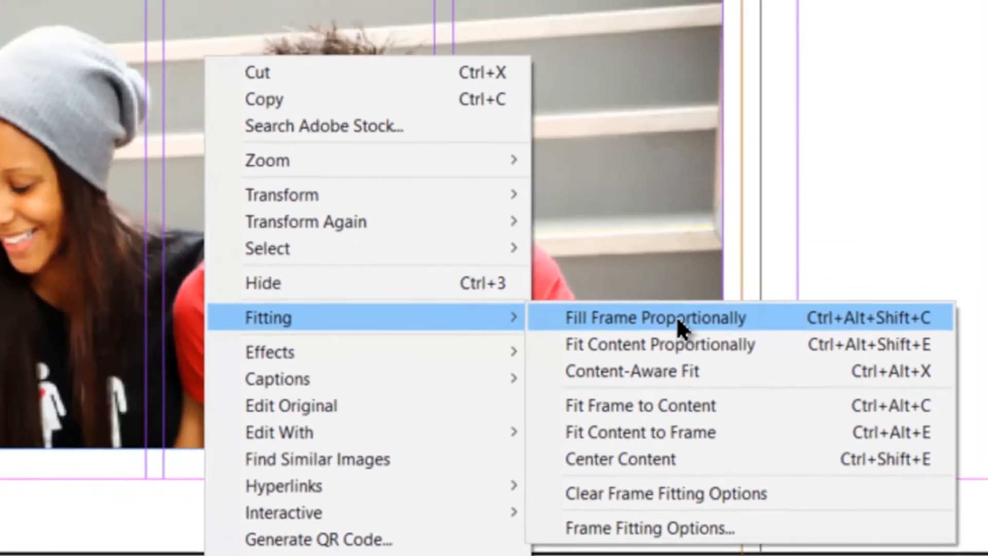
{"action": "left_click", "coordinate": [490, 267]}
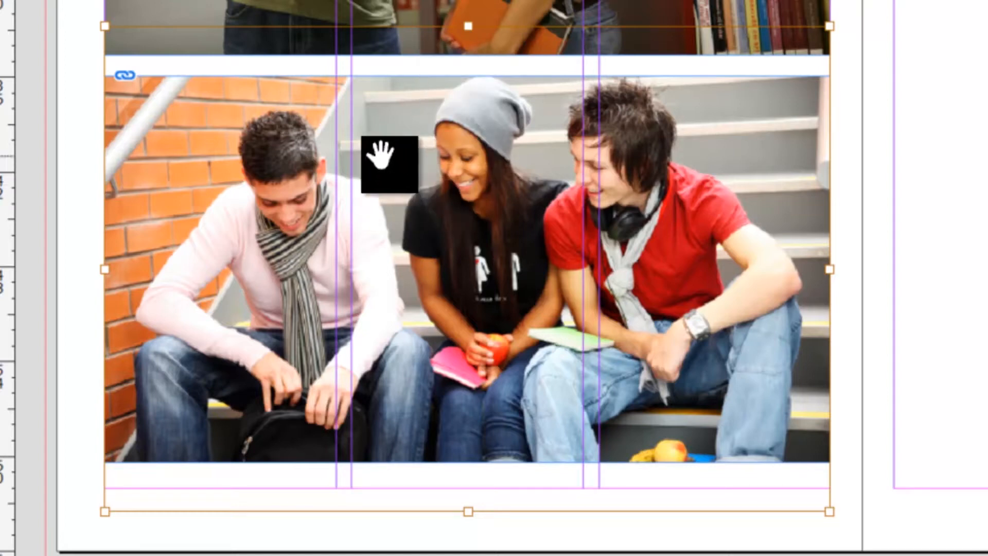
Refit the school steps image with Fit Content Proportionally so the whole picture is inside the frame.
{"action": "right_click", "coordinate": [380, 156]}
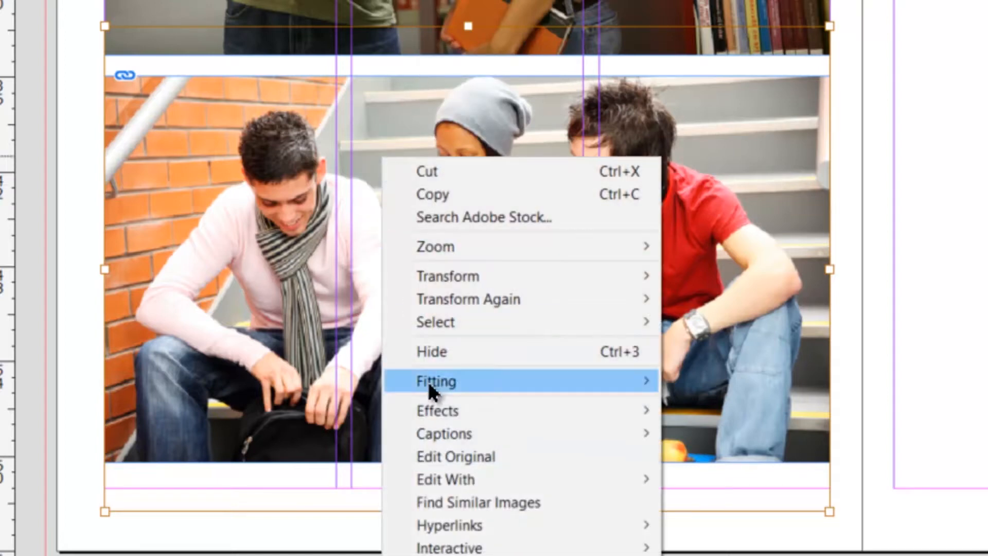
{"action": "mouse_move", "coordinate": [433, 381]}
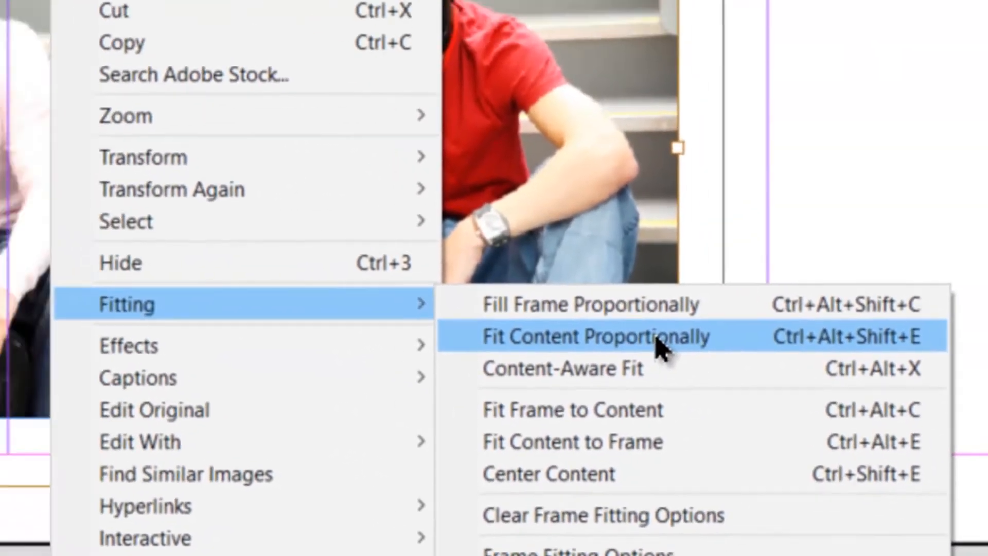
{"action": "left_click", "coordinate": [535, 288]}
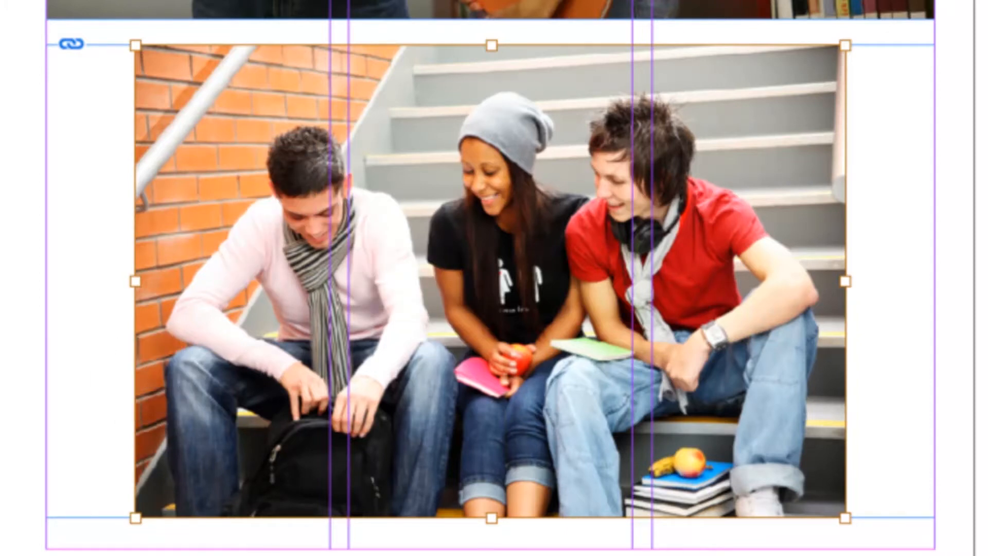
Narrow the lower frame from both sides to the edges of the school steps image, about 35p9.6 wide.
{"action": "left_click", "coordinate": [95, 198]}
{"action": "left_click_drag", "start_coordinate": [46, 281], "coordinate": [141, 284]}
{"action": "left_click_drag", "start_coordinate": [934, 286], "coordinate": [834, 282]}
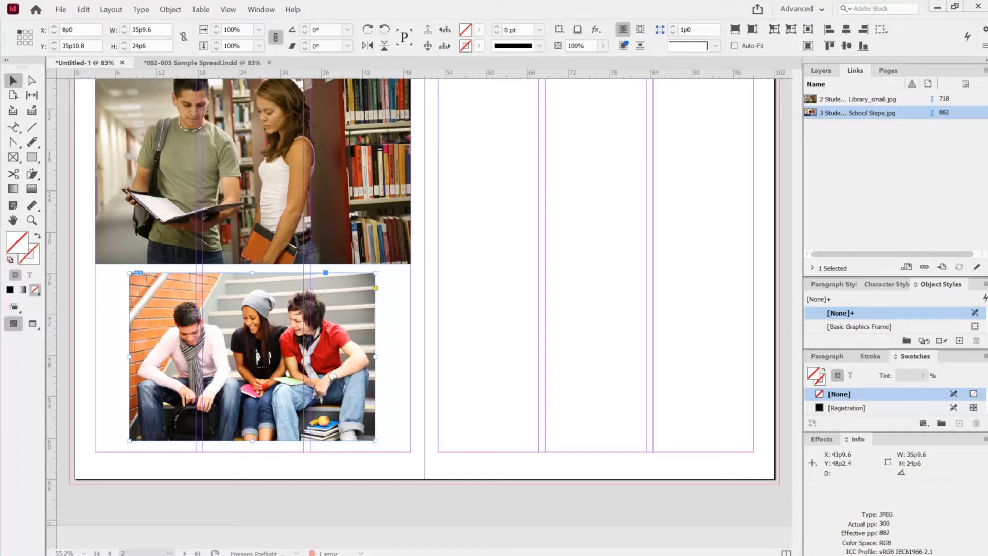
In the 002-003 Sample Spread with nothing selected, load the library, school steps, 10093.jpg and Football High Res.jpg images for placing.
{"action": "left_click", "coordinate": [209, 63]}
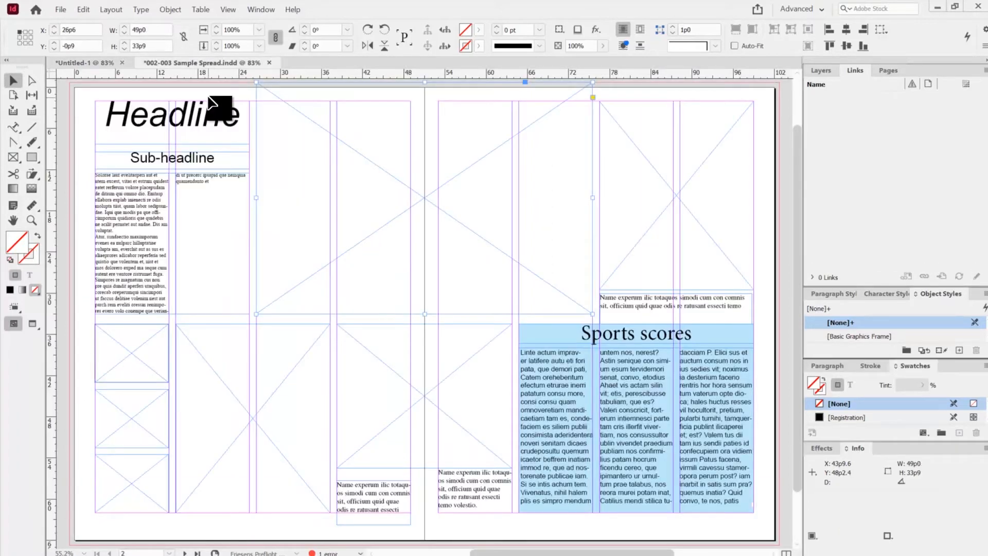
{"action": "key", "text": "ctrl+shift+a"}
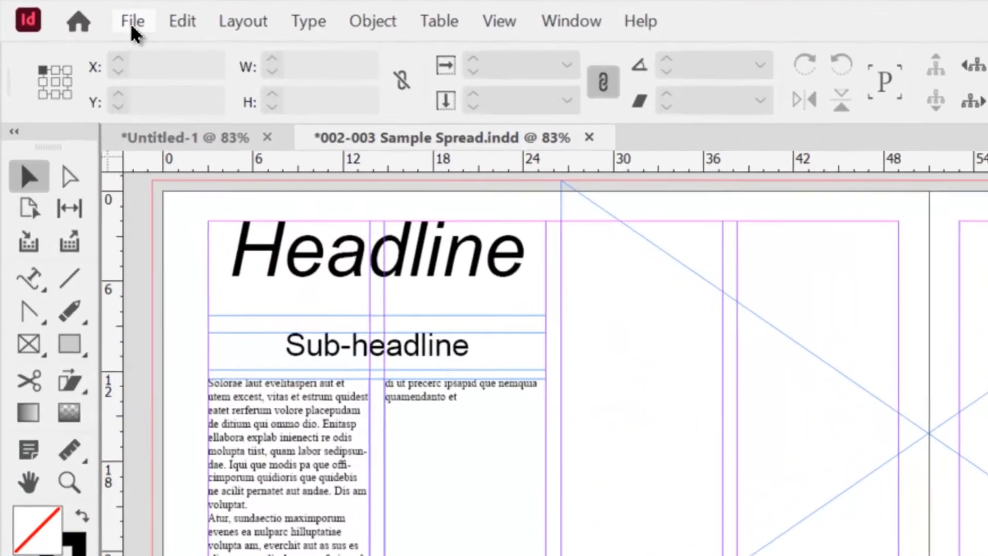
{"action": "left_click", "coordinate": [72, 12]}
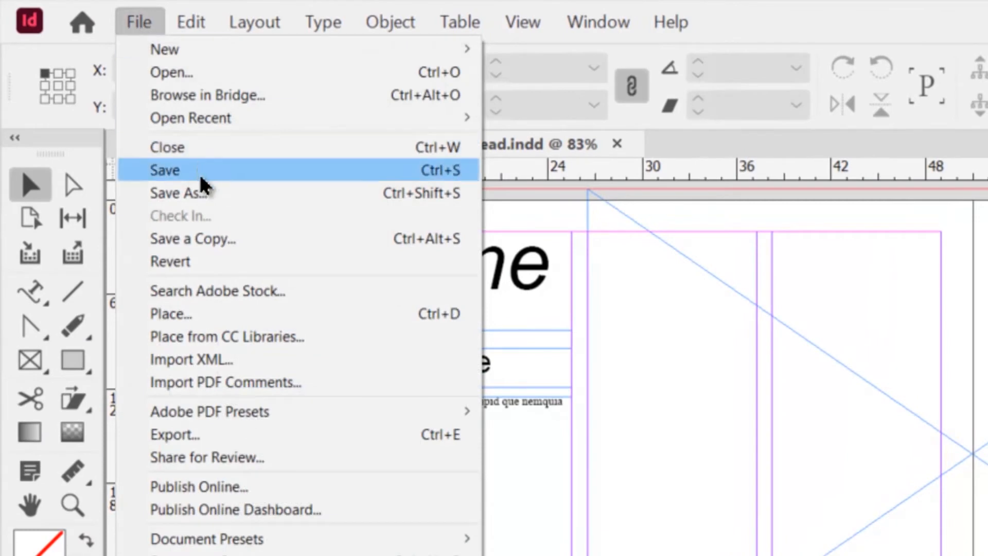
{"action": "left_click", "coordinate": [185, 313]}
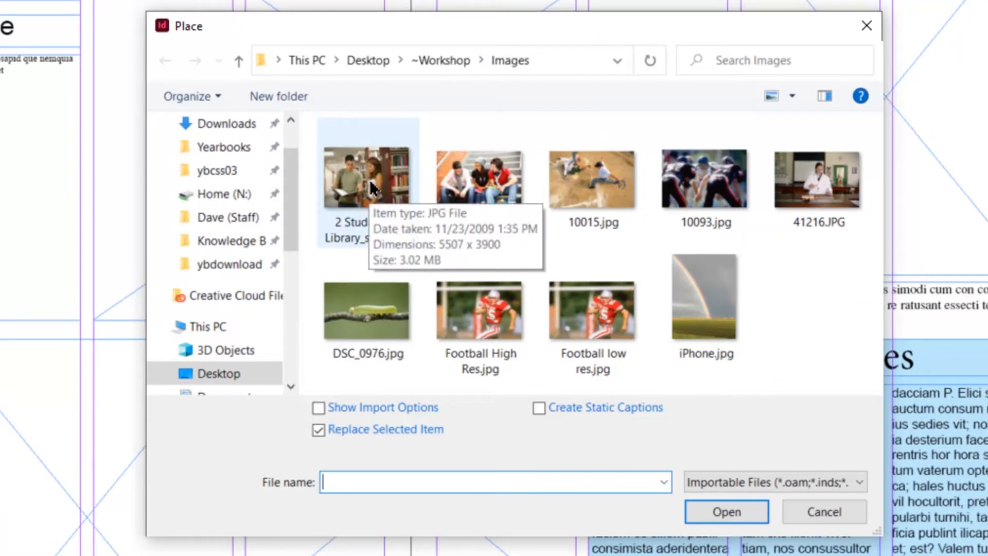
{"action": "left_click", "coordinate": [369, 180]}
{"action": "left_click", "coordinate": [478, 180], "text": "ctrl"}
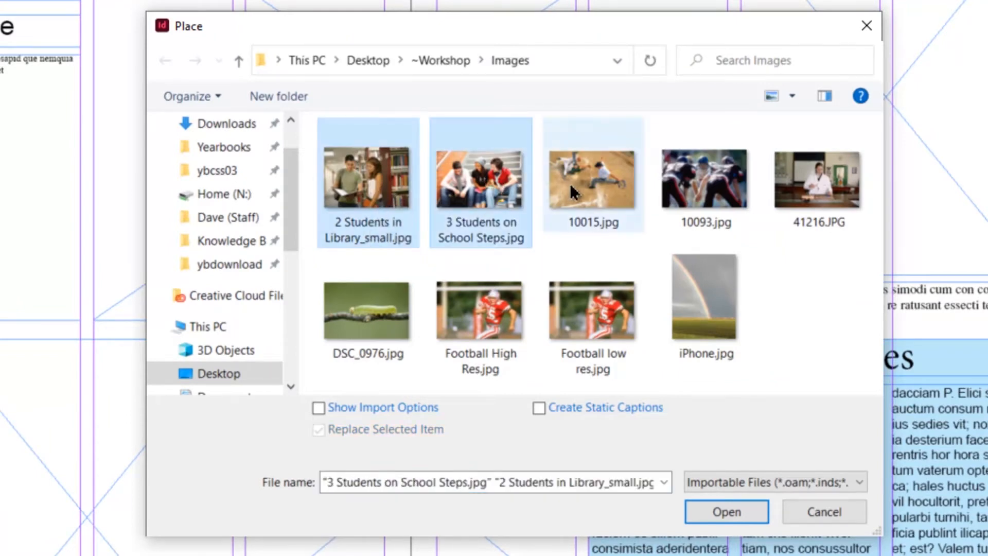
{"action": "left_click", "coordinate": [698, 168], "text": "ctrl"}
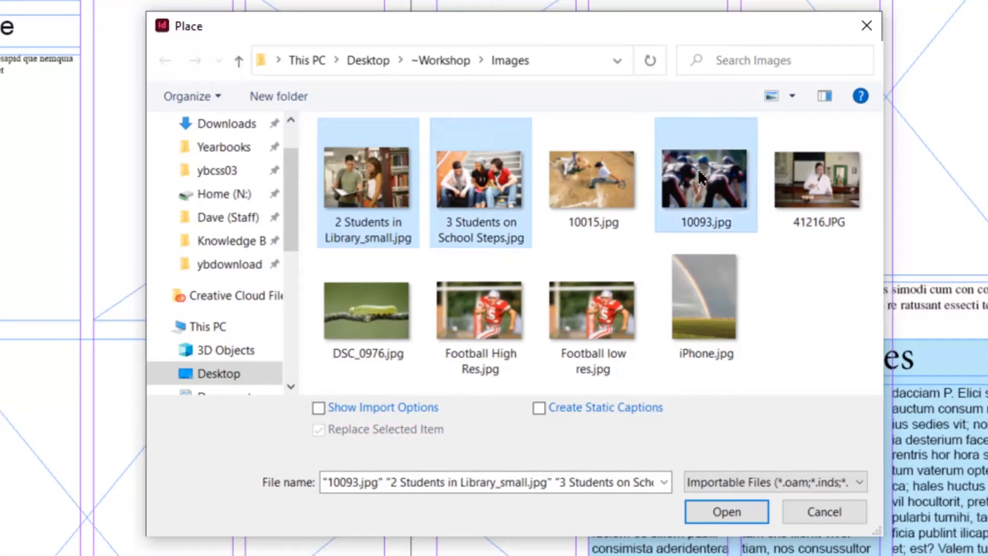
{"action": "left_click", "coordinate": [462, 304], "text": "ctrl"}
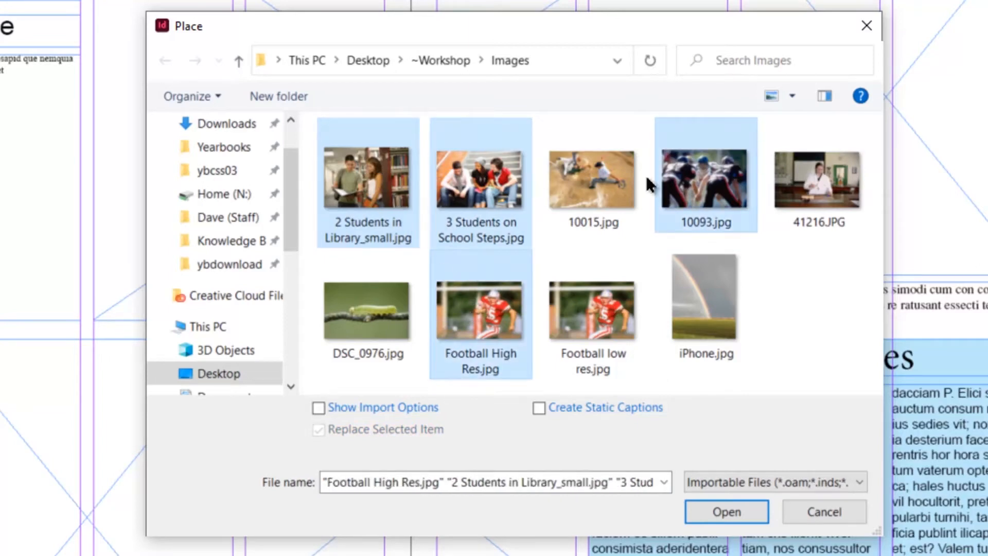
{"action": "left_click", "coordinate": [715, 507]}
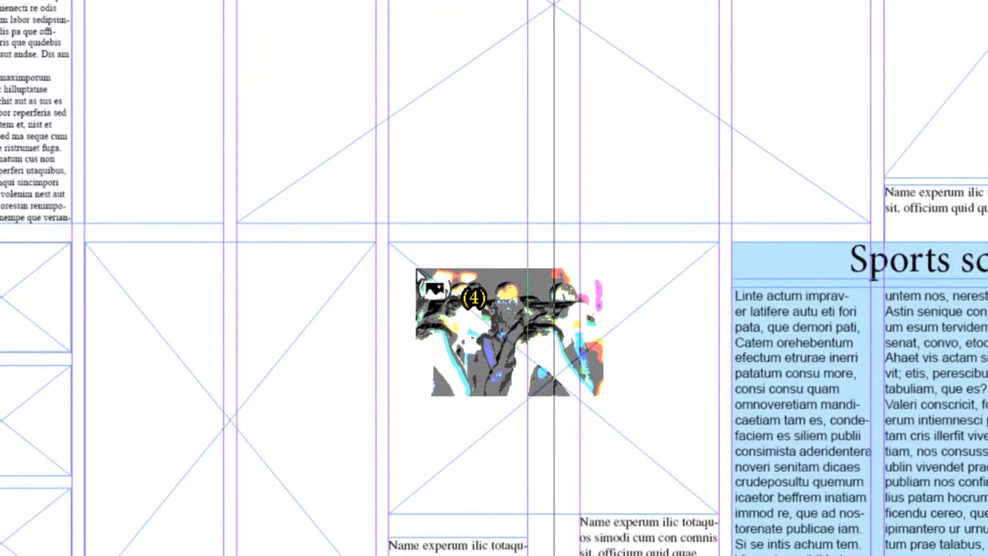
Place 10093.jpg in the lower middle frame, the library image in the large central frame, and school steps and football player in the upper two small frames.
{"action": "left_click", "coordinate": [492, 452]}
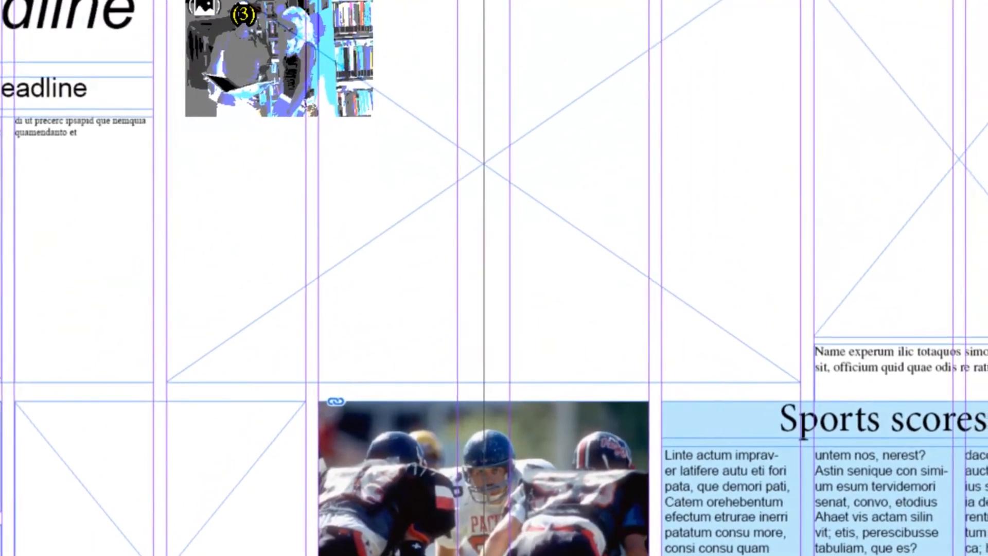
{"action": "left_click", "coordinate": [184, 0]}
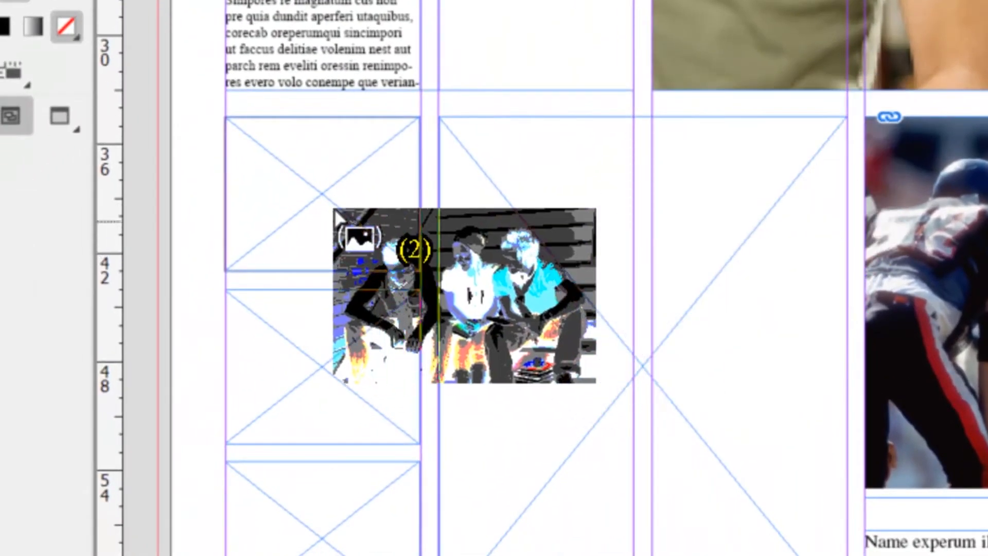
{"action": "left_click", "coordinate": [255, 140]}
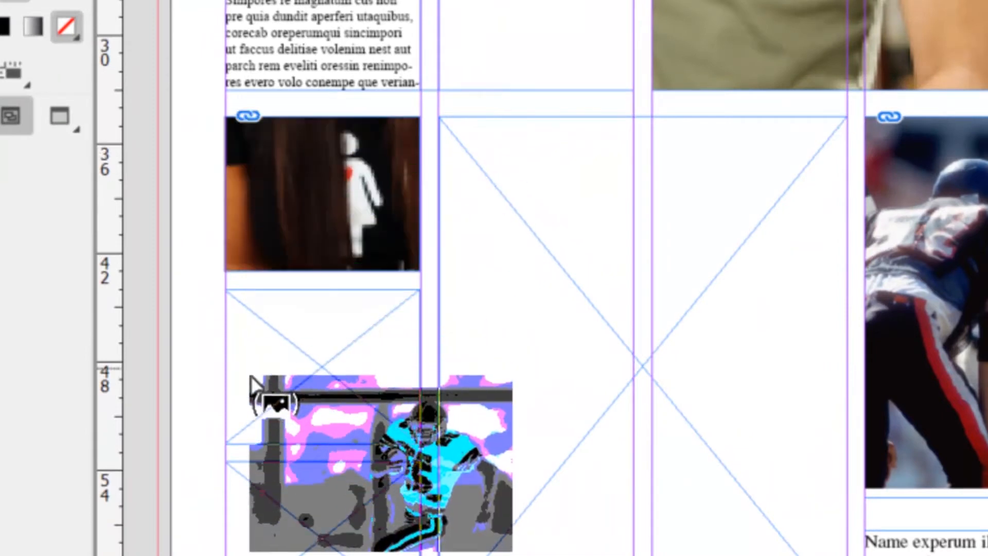
{"action": "left_click", "coordinate": [252, 313]}
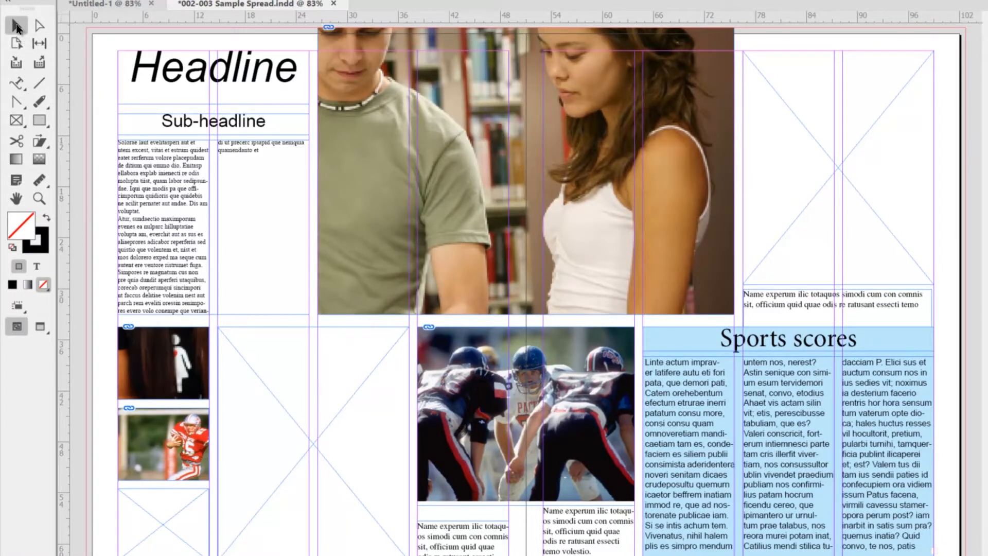
Fit all four placed images to their frames together with Fill Frame Proportionally, leaving nothing selected.
{"action": "left_click", "coordinate": [358, 283]}
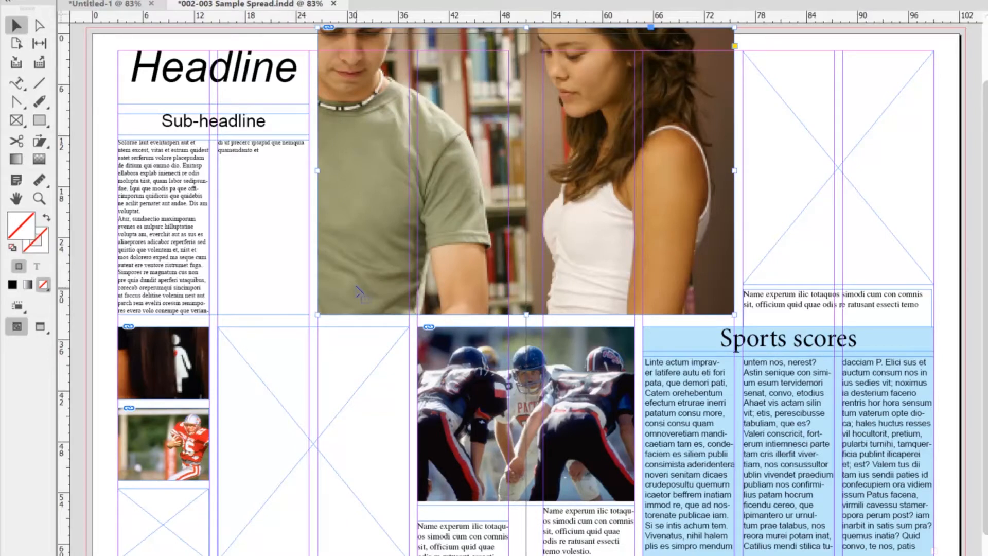
{"action": "left_click", "coordinate": [198, 390], "text": "shift"}
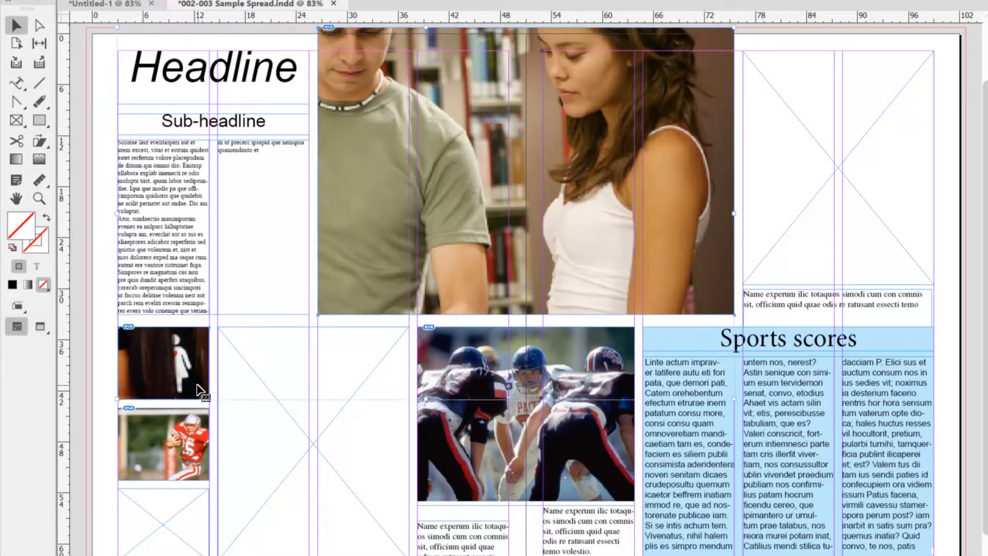
{"action": "left_click", "coordinate": [201, 423], "text": "shift"}
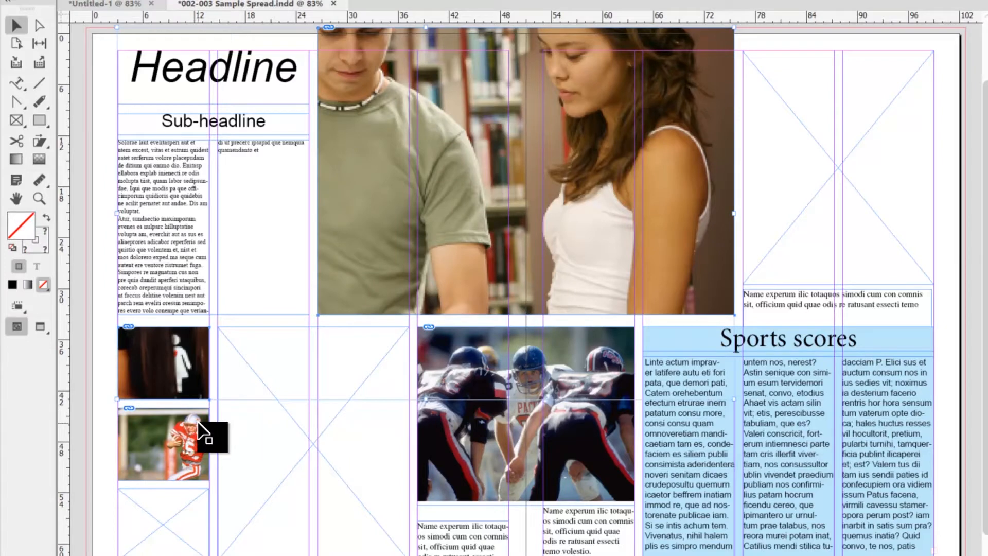
{"action": "left_click", "coordinate": [442, 502], "text": "shift"}
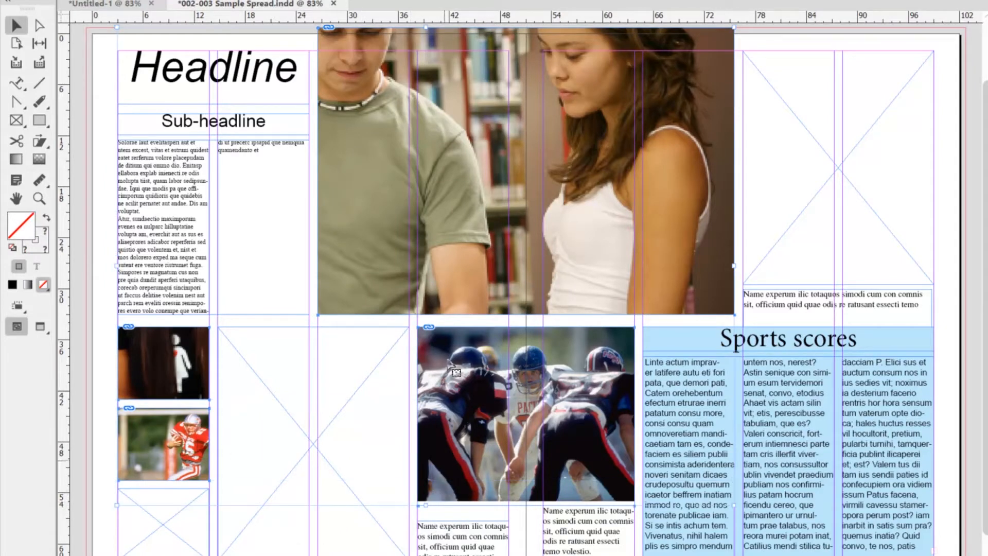
{"action": "right_click", "coordinate": [340, 298]}
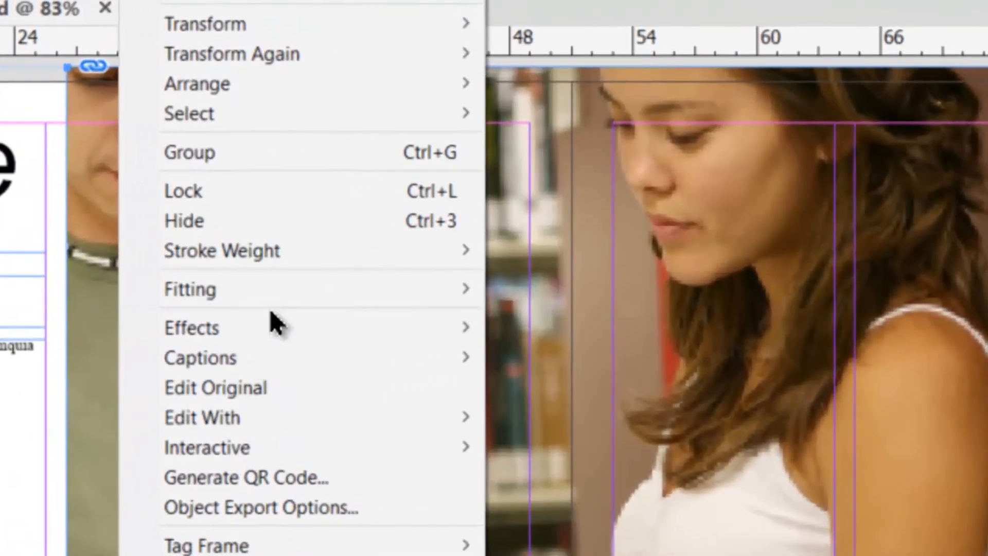
{"action": "mouse_move", "coordinate": [261, 297]}
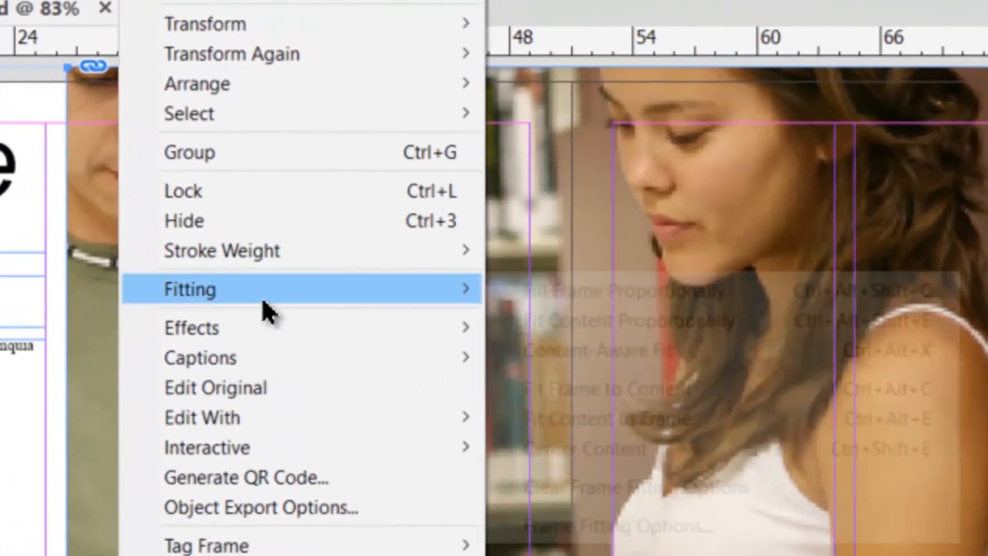
{"action": "left_click", "coordinate": [694, 289]}
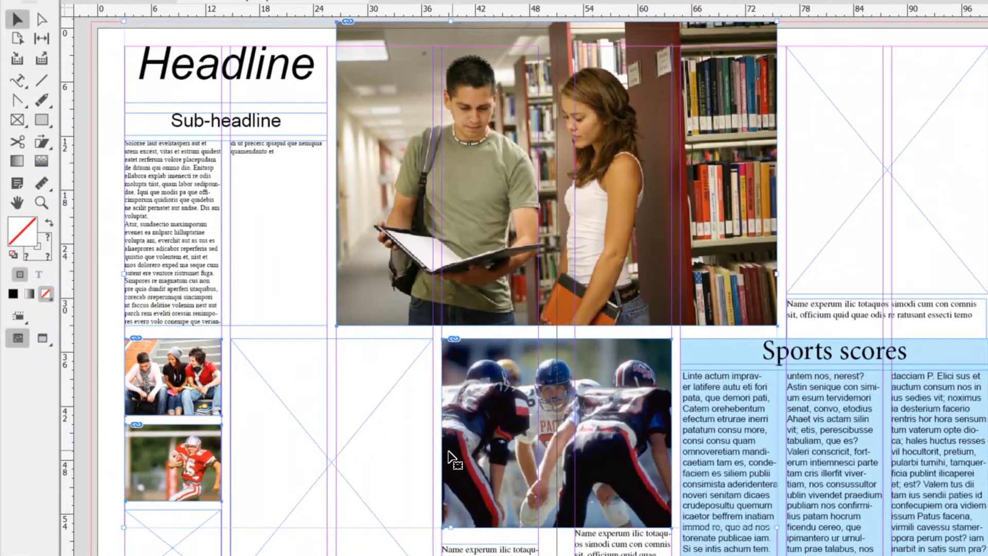
{"action": "left_click", "coordinate": [278, 555]}
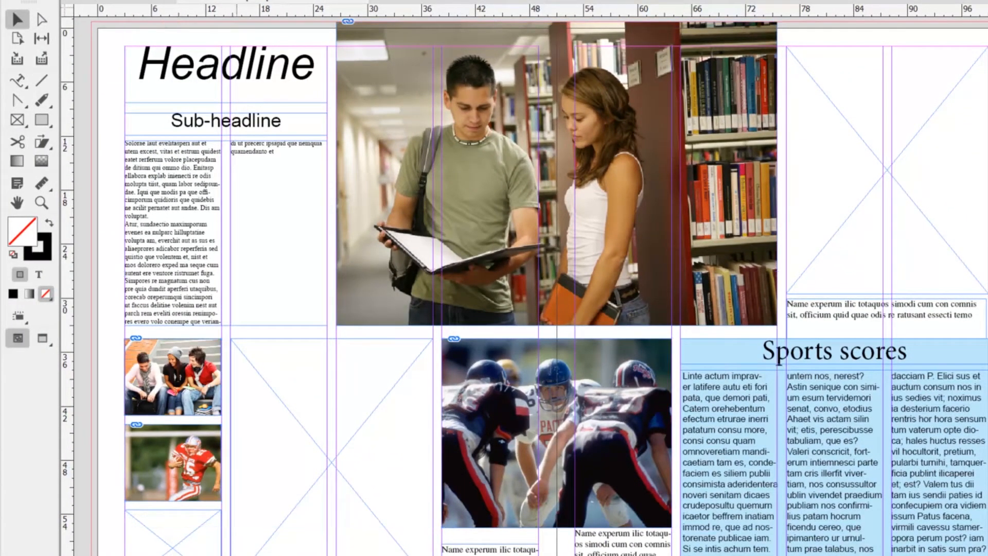
Select the red-jersey football player image inside its small frame with the Direct Selection tool.
{"action": "left_click", "coordinate": [42, 19]}
{"action": "left_click", "coordinate": [195, 466]}
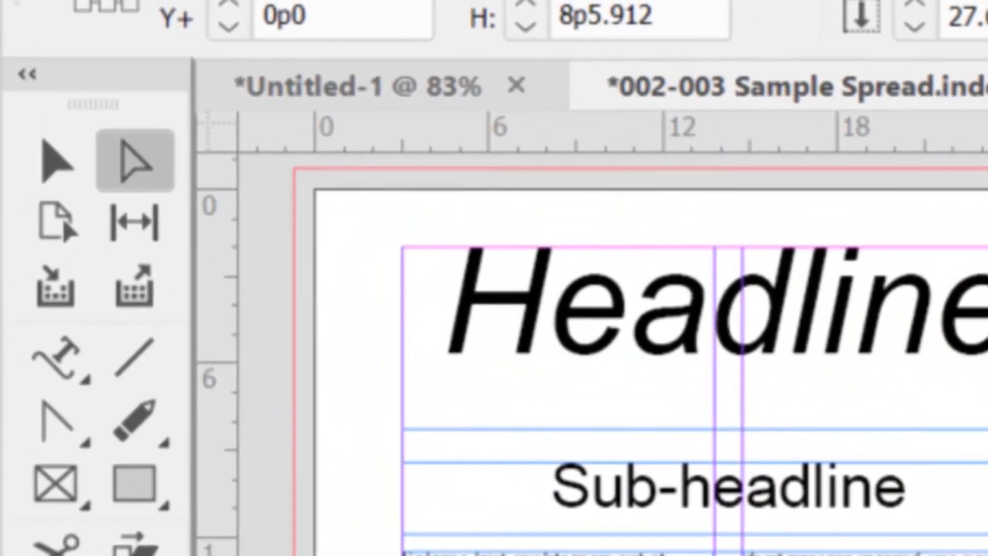
Select the library photo's frame and detach the Info panel so that it floats over the headline area.
{"action": "left_click", "coordinate": [82, 154]}
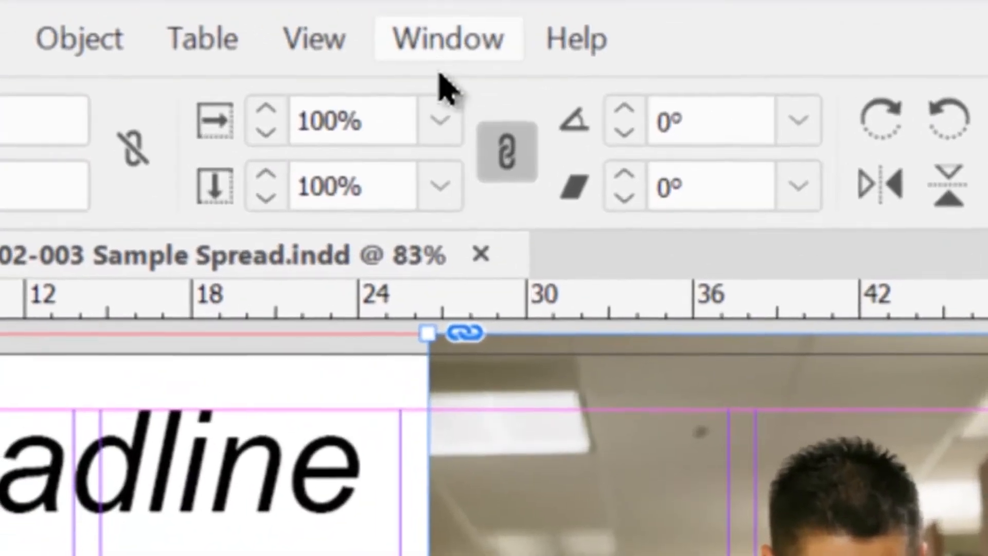
{"action": "left_click", "coordinate": [444, 41]}
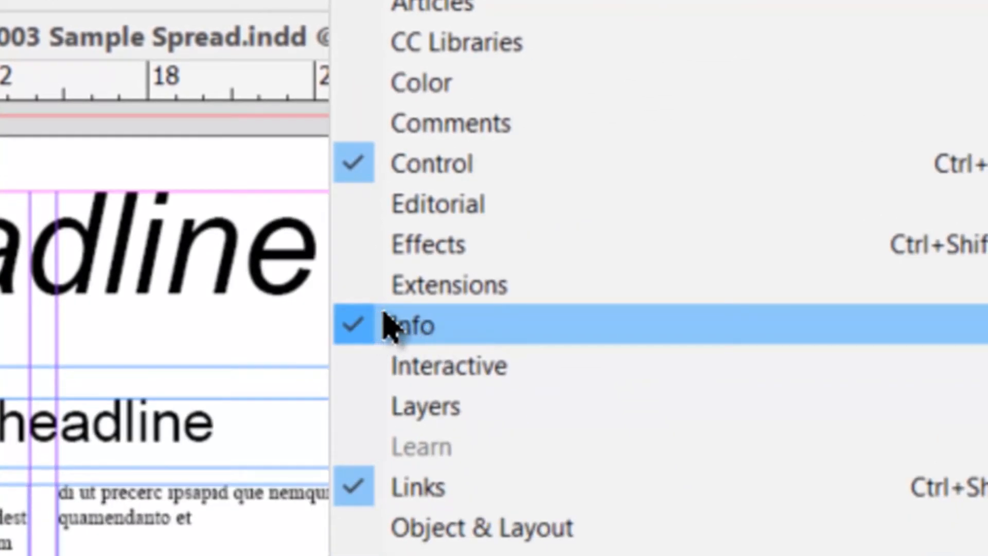
{"action": "left_click", "coordinate": [387, 325]}
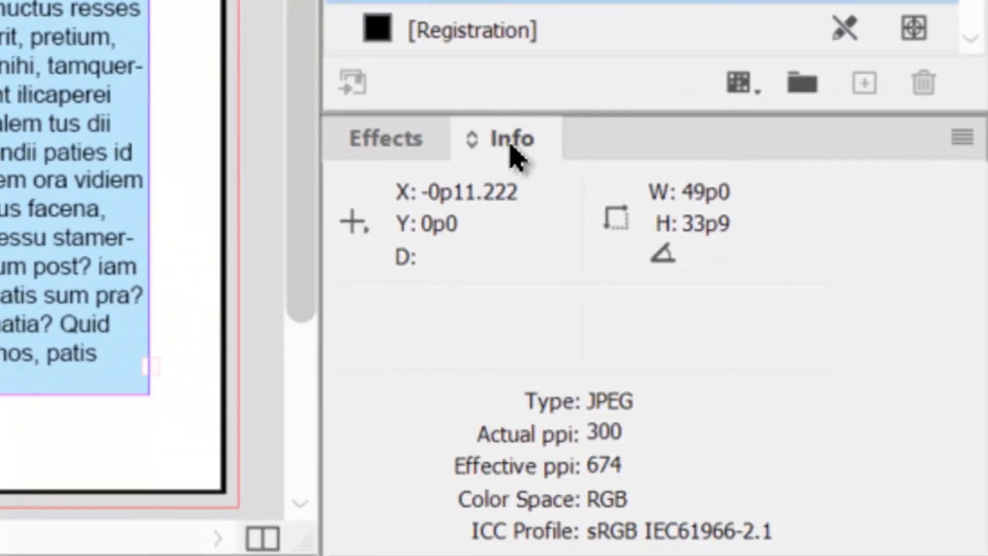
{"action": "left_click_drag", "start_coordinate": [516, 135], "coordinate": [48, 76]}
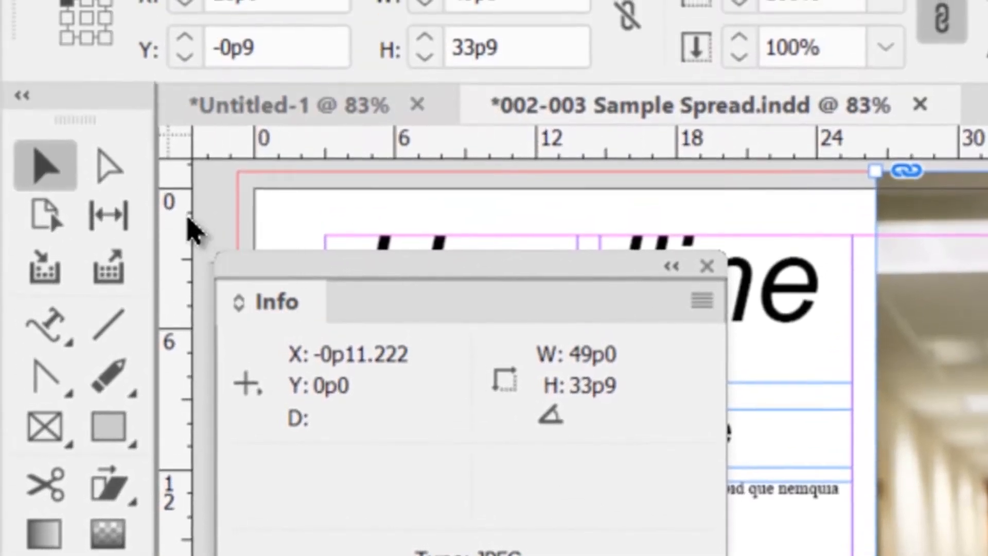
Check the effective resolution of the library, school steps, football line-up and football player images in the Info panel.
{"action": "left_click", "coordinate": [108, 167]}
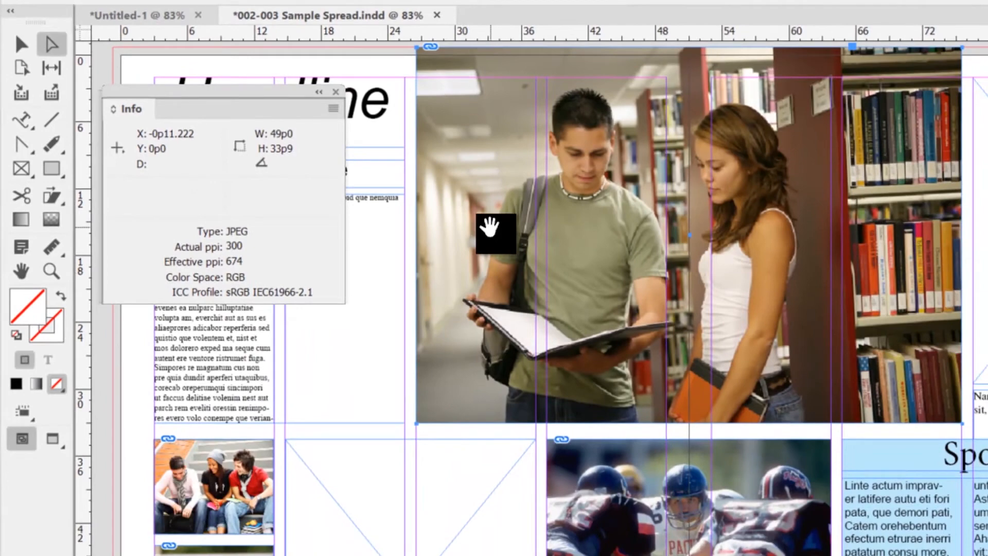
{"action": "left_click", "coordinate": [489, 227]}
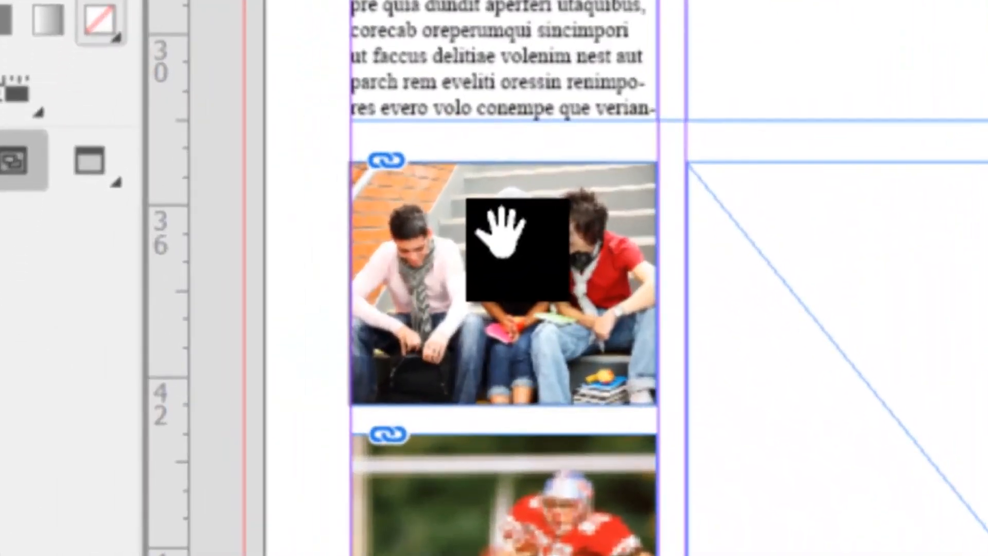
{"action": "left_click", "coordinate": [502, 232]}
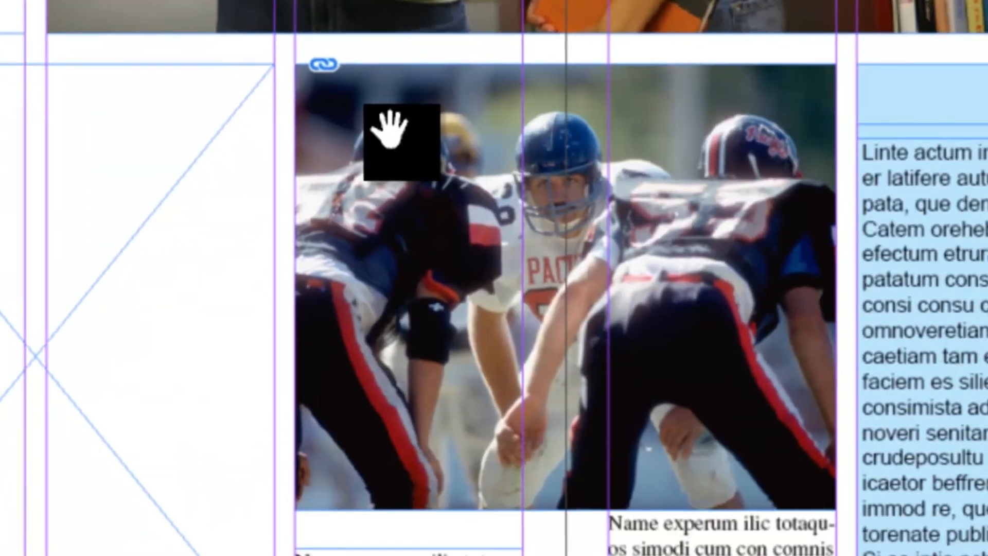
{"action": "left_click", "coordinate": [354, 97]}
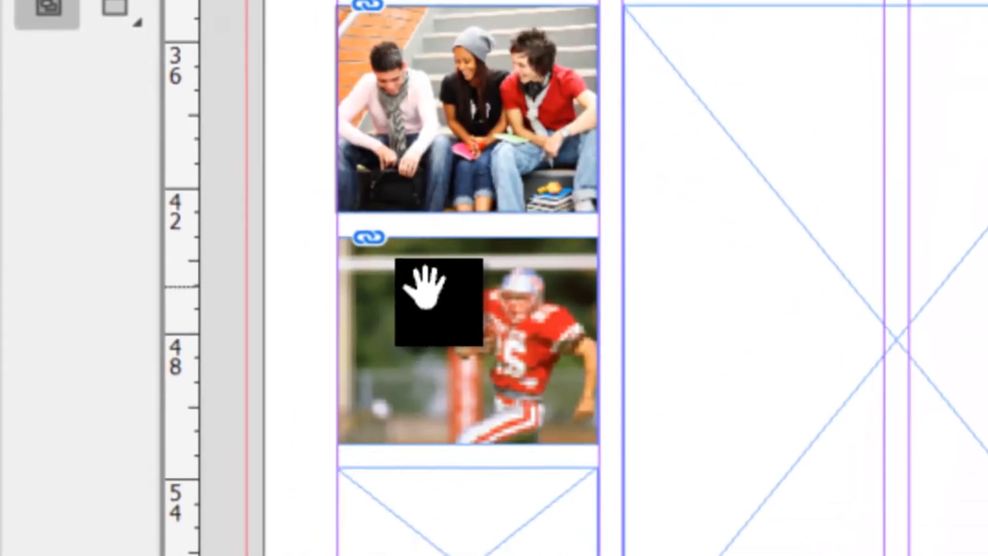
{"action": "left_click", "coordinate": [425, 288]}
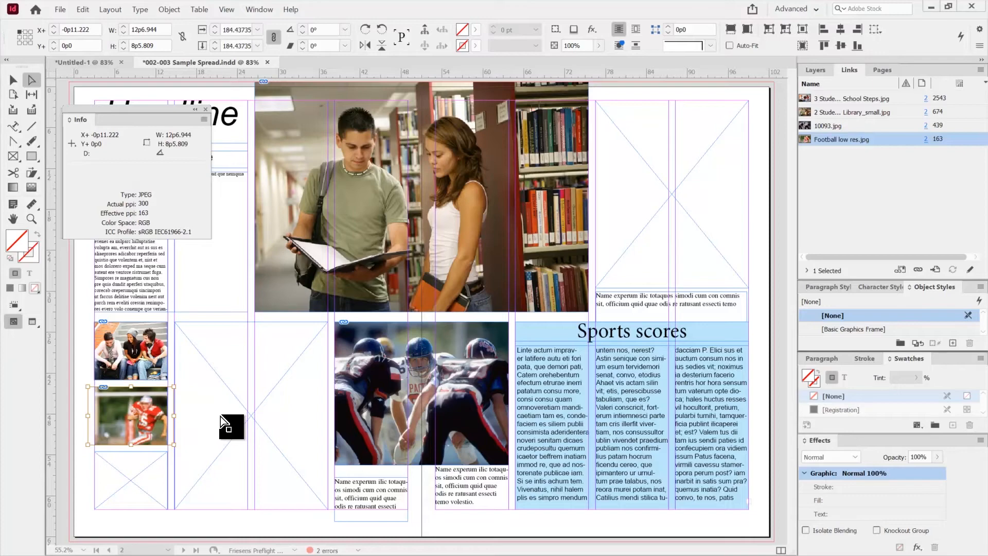
Place iPhone.jpg into the empty frame above the Sports scores box.
{"action": "left_click", "coordinate": [15, 82]}
{"action": "left_click", "coordinate": [663, 160]}
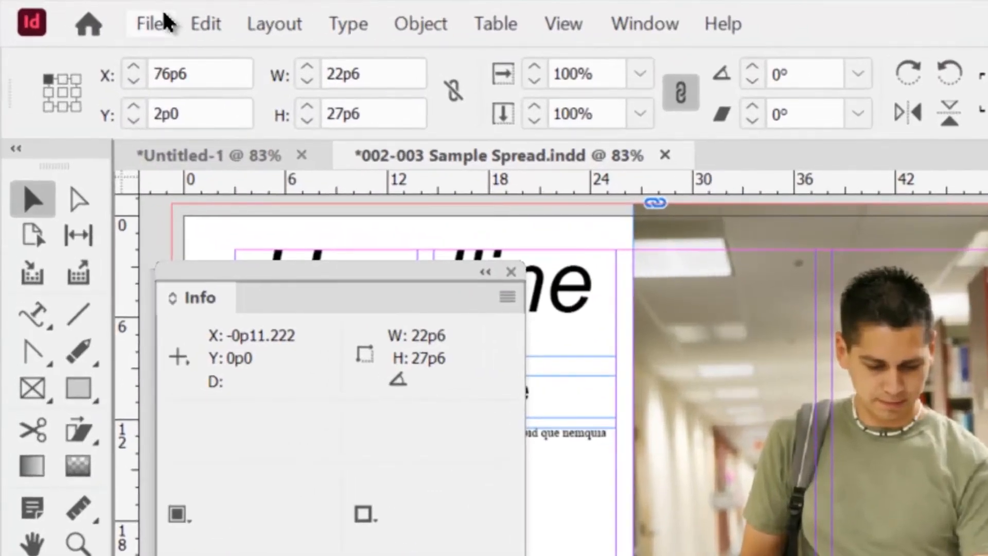
{"action": "left_click", "coordinate": [61, 10]}
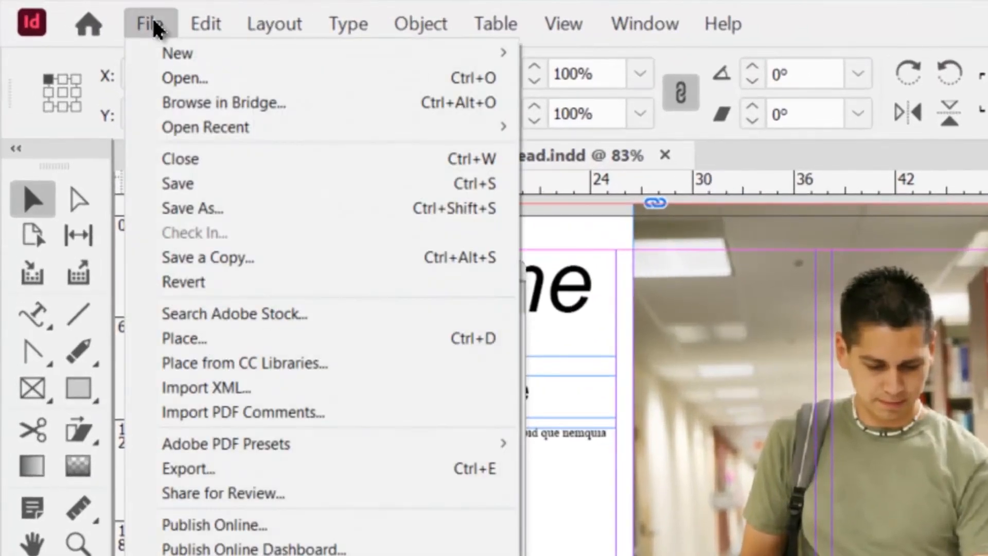
{"action": "left_click", "coordinate": [210, 340]}
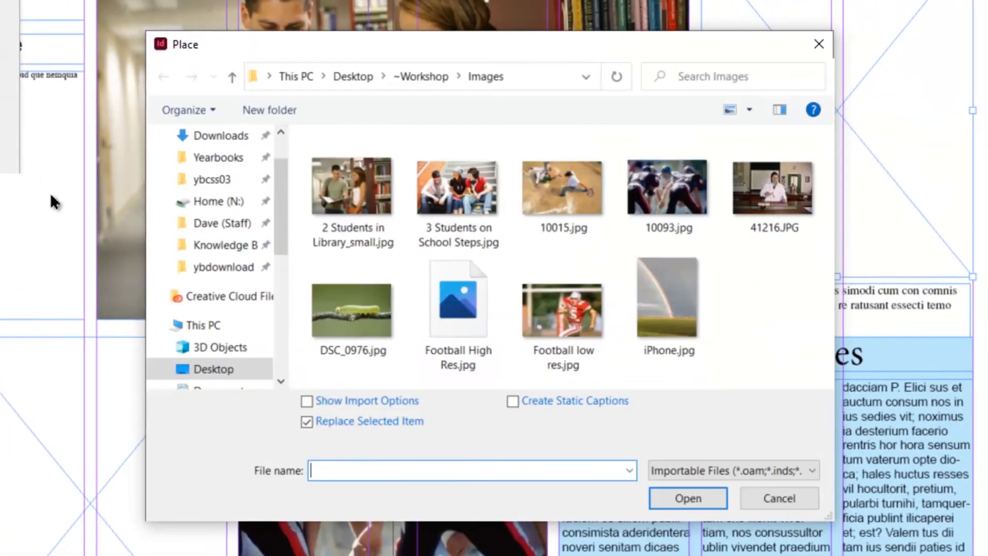
{"action": "left_click", "coordinate": [665, 293]}
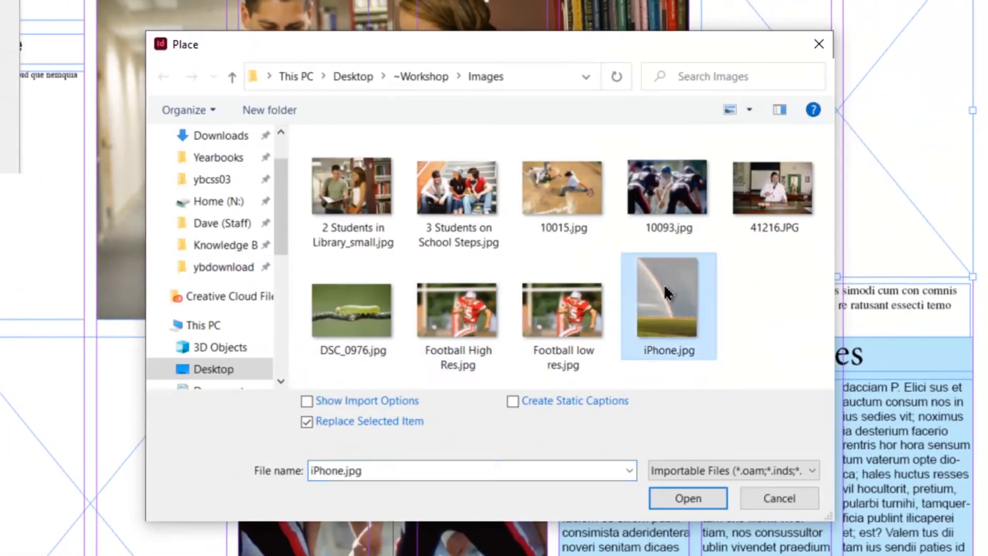
{"action": "left_click", "coordinate": [687, 497]}
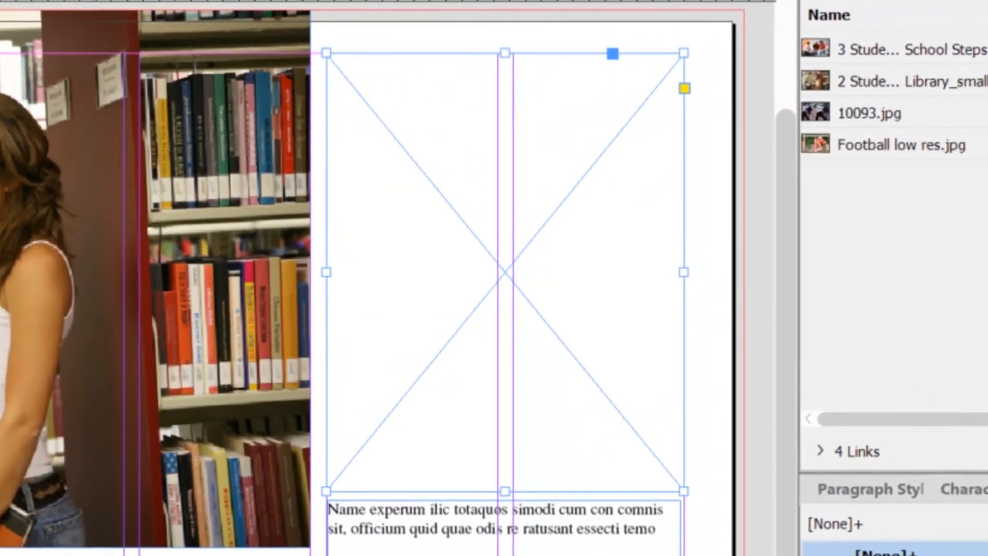
Fit the iPhone.jpg rainbow photo so that it fills its frame above the Sports scores box.
{"action": "left_click", "coordinate": [390, 464]}
{"action": "right_click", "coordinate": [423, 250]}
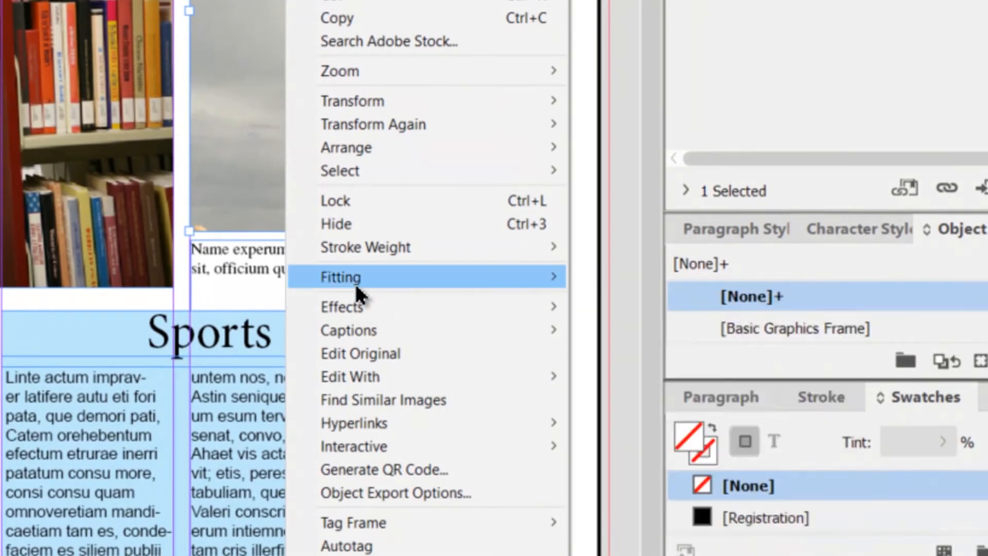
{"action": "mouse_move", "coordinate": [418, 278]}
{"action": "left_click", "coordinate": [648, 279]}
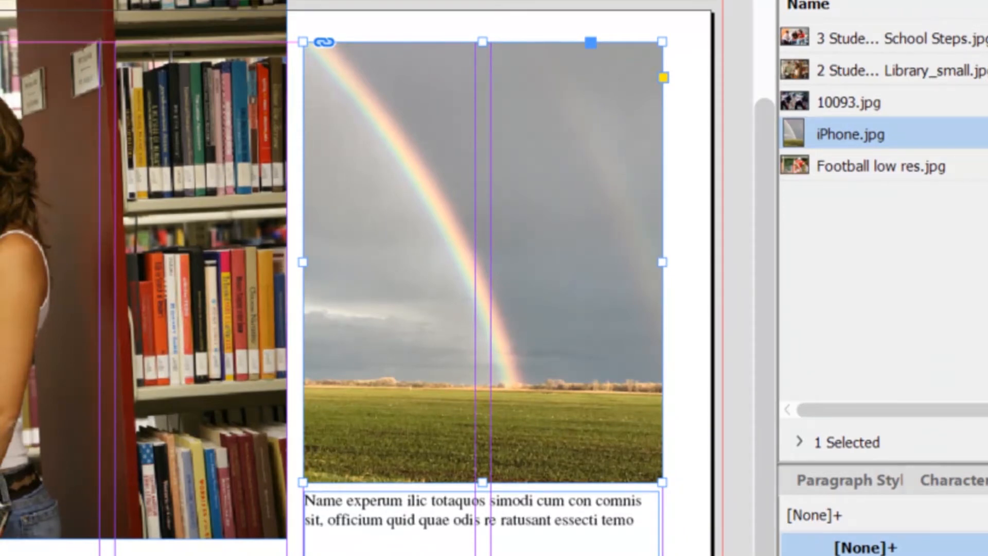
Check the rainbow photo's effective resolution in the Info panel, selecting the image with the Direct Selection tool.
{"action": "left_click_drag", "start_coordinate": [0, 136], "coordinate": [68, 132]}
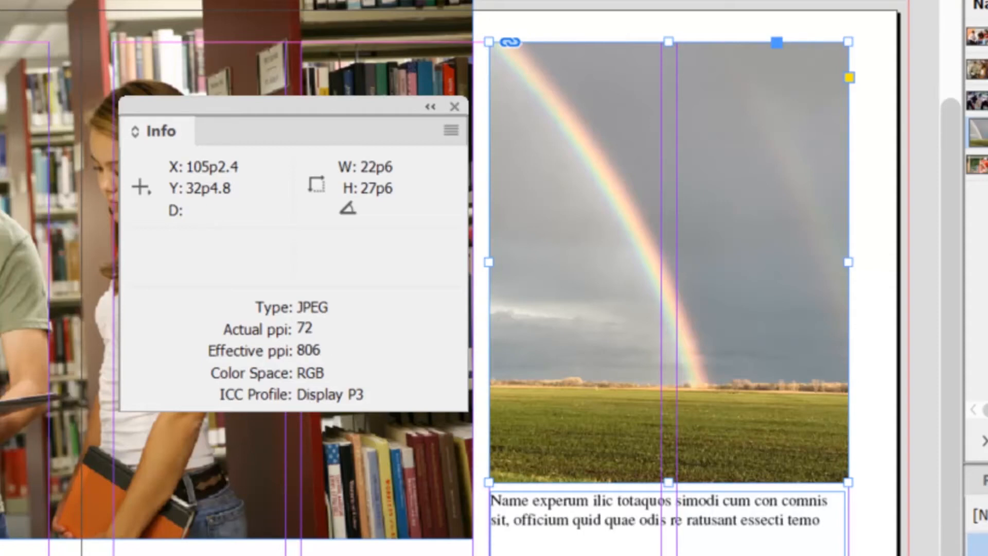
{"action": "key", "text": "a"}
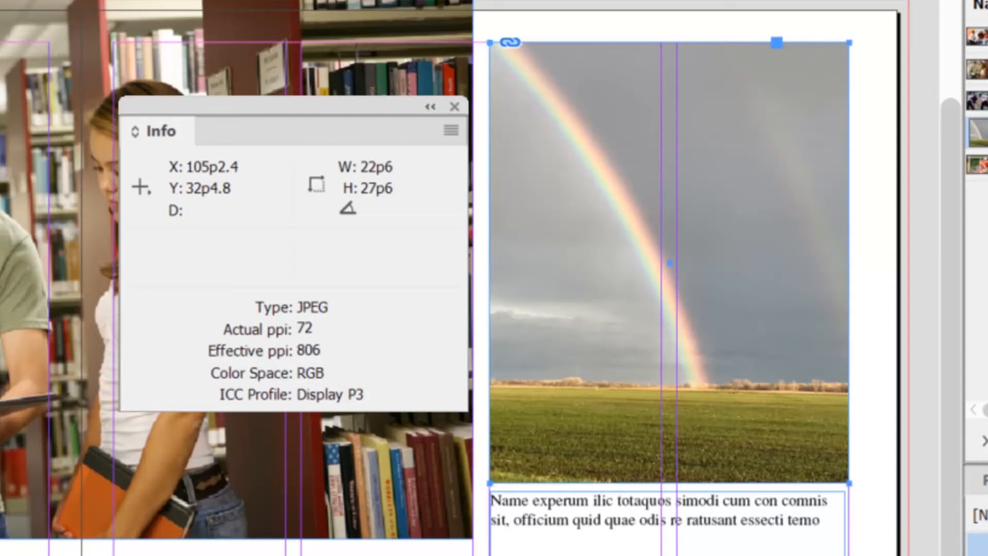
{"action": "left_click", "coordinate": [603, 196]}
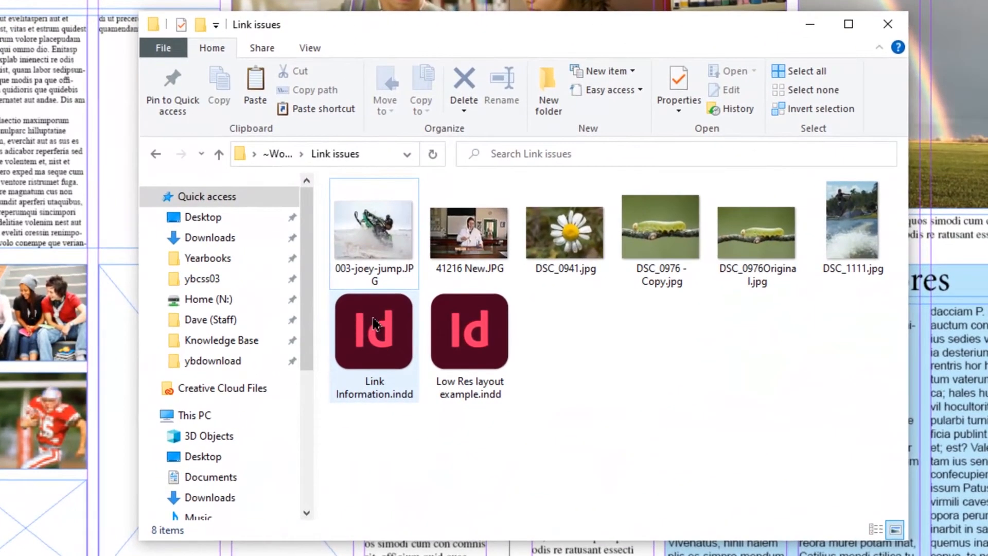
Open Link Information.indd from the Link issues folder without updating its links.
{"action": "left_click", "coordinate": [360, 333]}
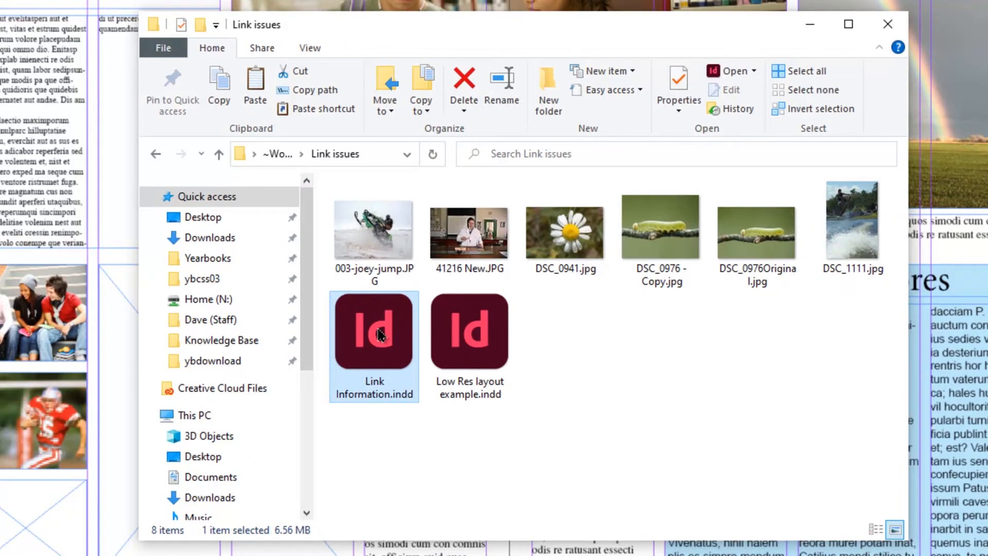
{"action": "double_click", "coordinate": [376, 335]}
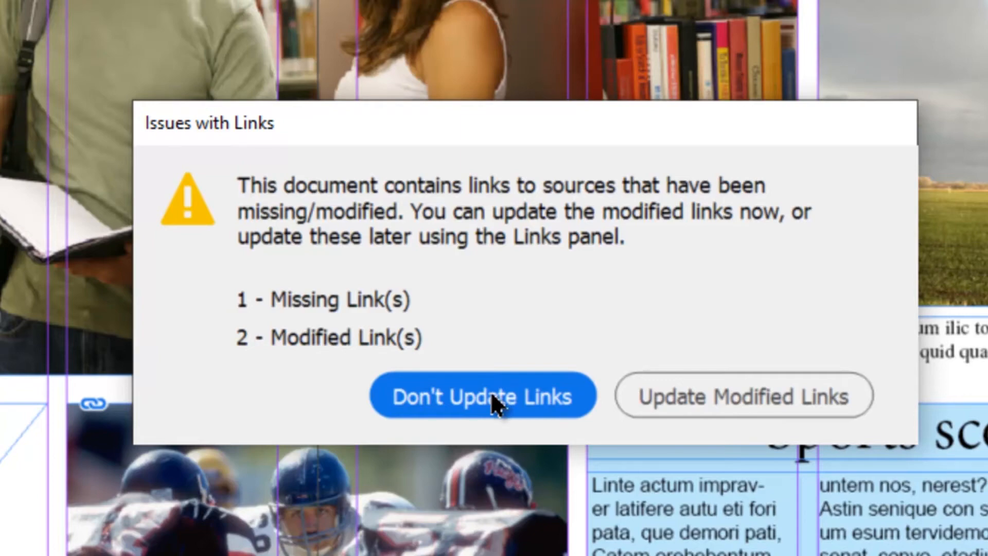
{"action": "left_click", "coordinate": [476, 396]}
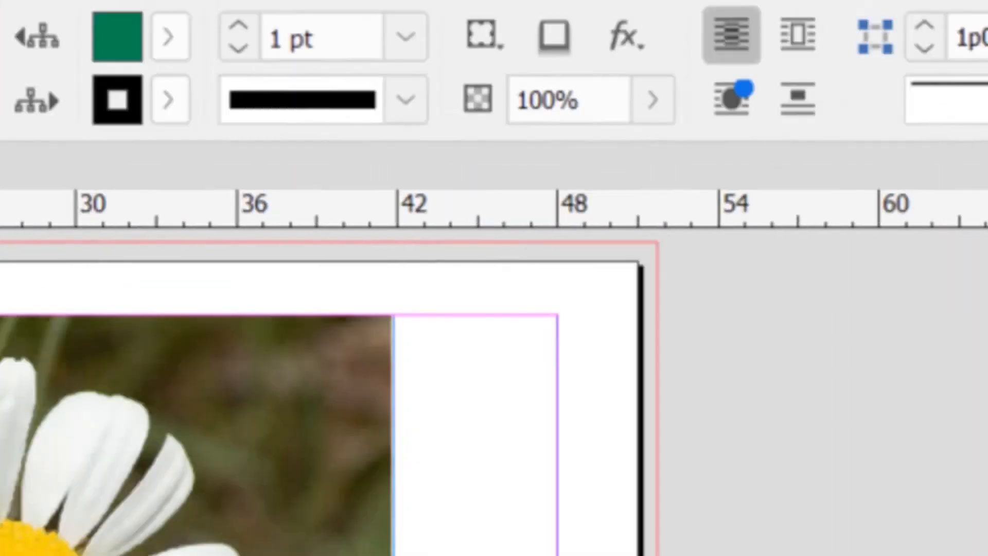
Detach the Links panel so that it floats over the page, and make it taller.
{"action": "left_click", "coordinate": [219, 34]}
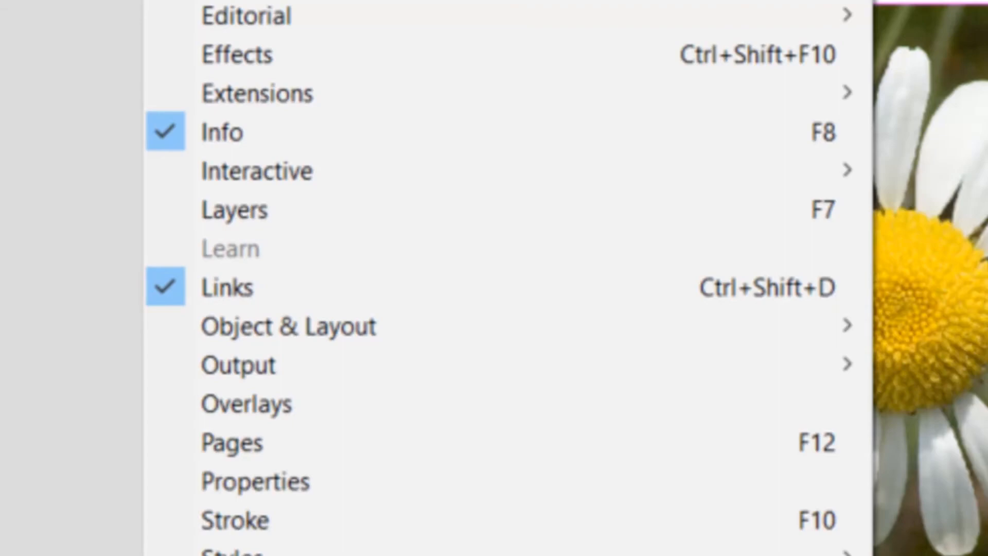
{"action": "key", "text": "Escape"}
{"action": "left_click_drag", "start_coordinate": [977, 67], "coordinate": [186, 44]}
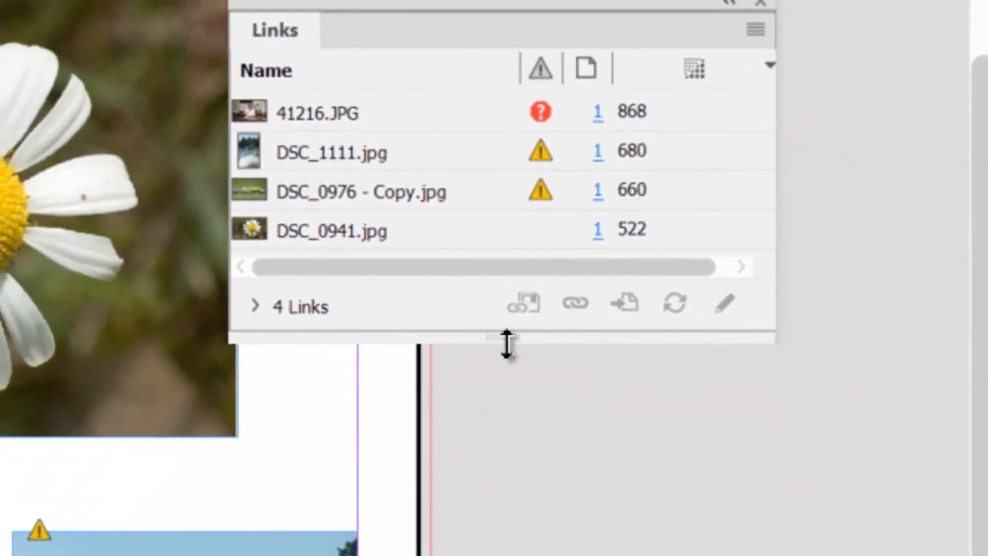
{"action": "left_click_drag", "start_coordinate": [507, 343], "coordinate": [513, 461]}
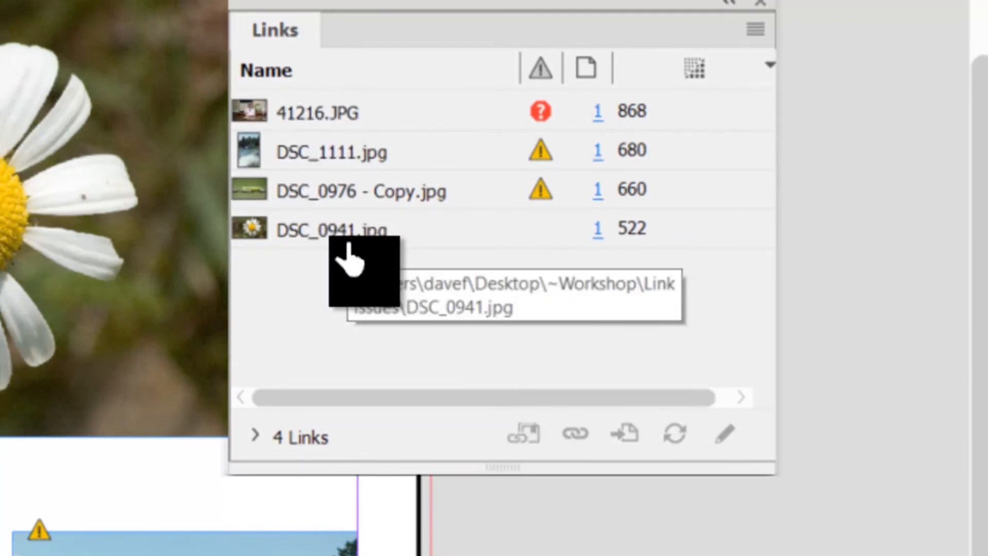
Examine the link status of 41216.JPG, DSC_1111.jpg, DSC_0976 - Copy.jpg and DSC_0941.jpg in the Links panel.
{"action": "left_click", "coordinate": [312, 117]}
{"action": "left_click", "coordinate": [329, 155]}
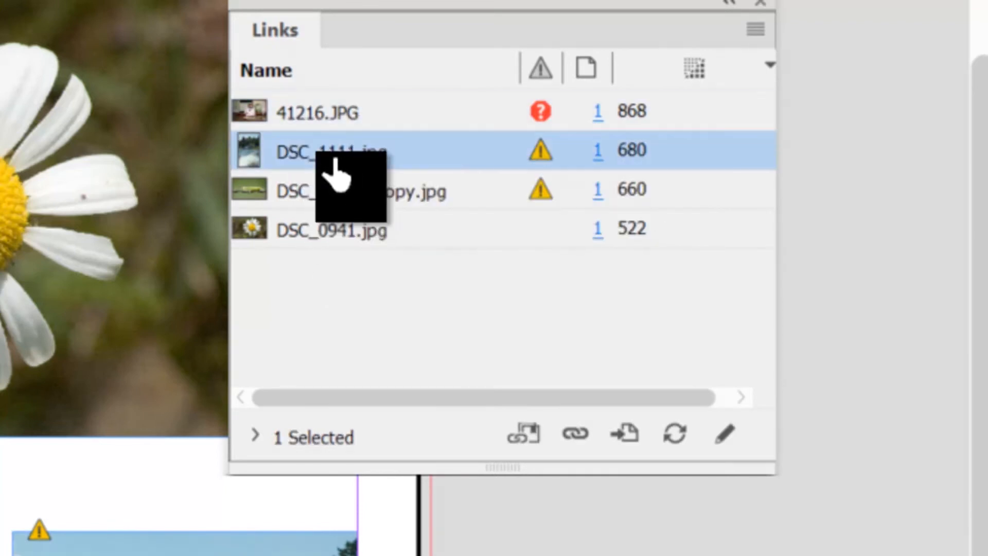
{"action": "left_click", "coordinate": [345, 194]}
{"action": "left_click", "coordinate": [318, 242]}
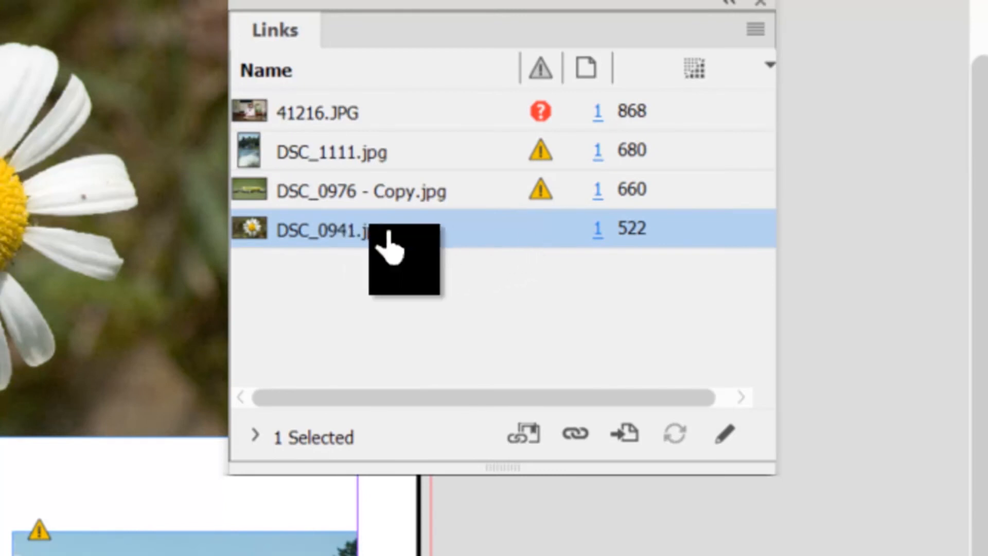
{"action": "mouse_move", "coordinate": [346, 253]}
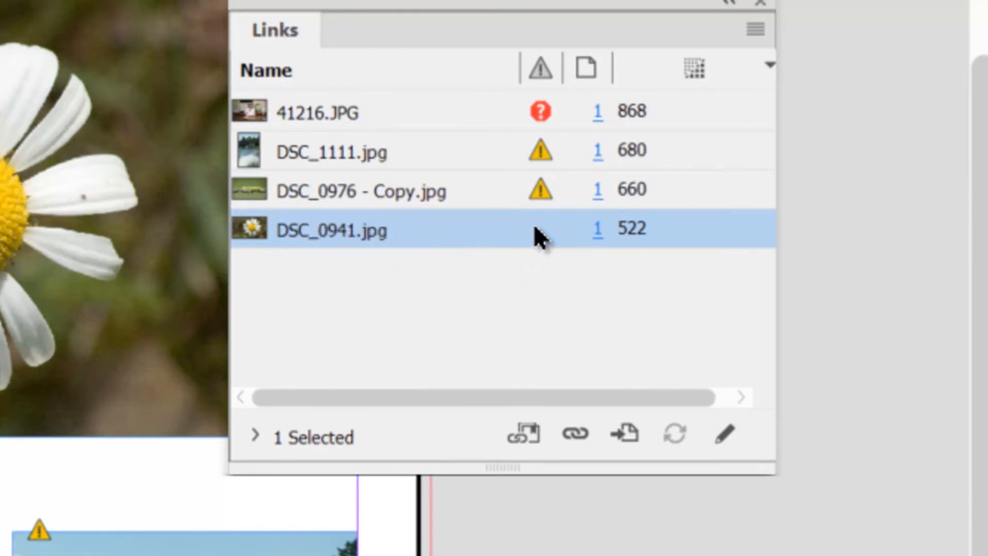
{"action": "mouse_move", "coordinate": [531, 218]}
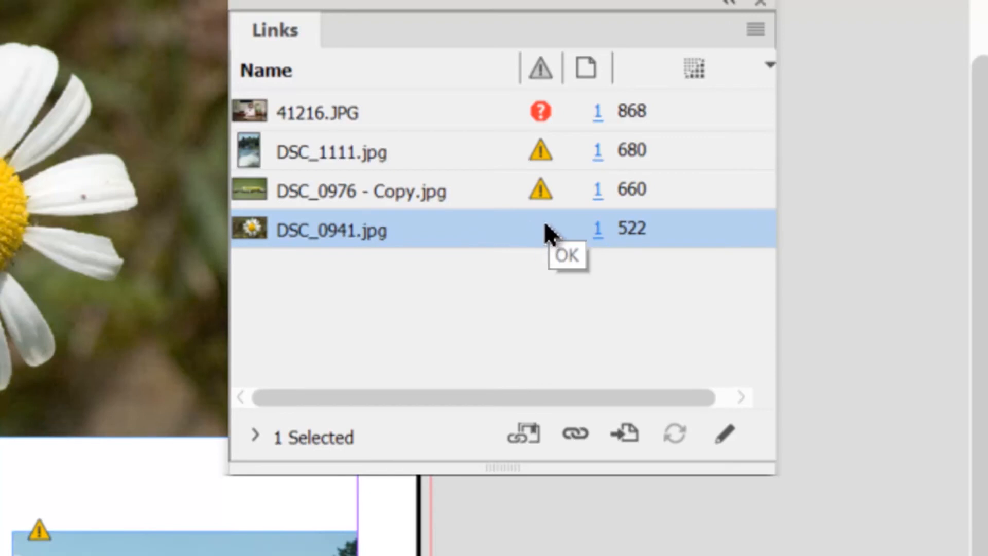
{"action": "mouse_move", "coordinate": [537, 198]}
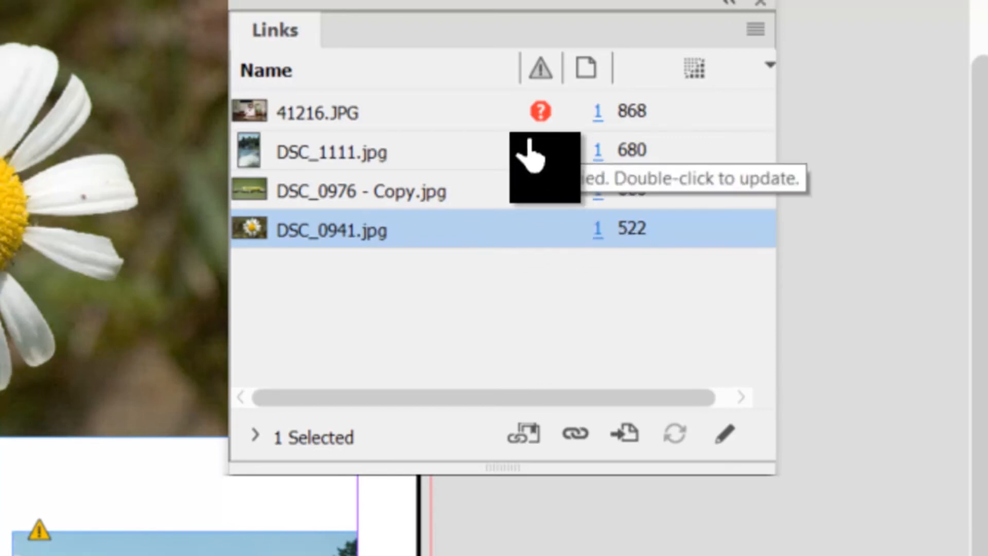
{"action": "mouse_move", "coordinate": [538, 110]}
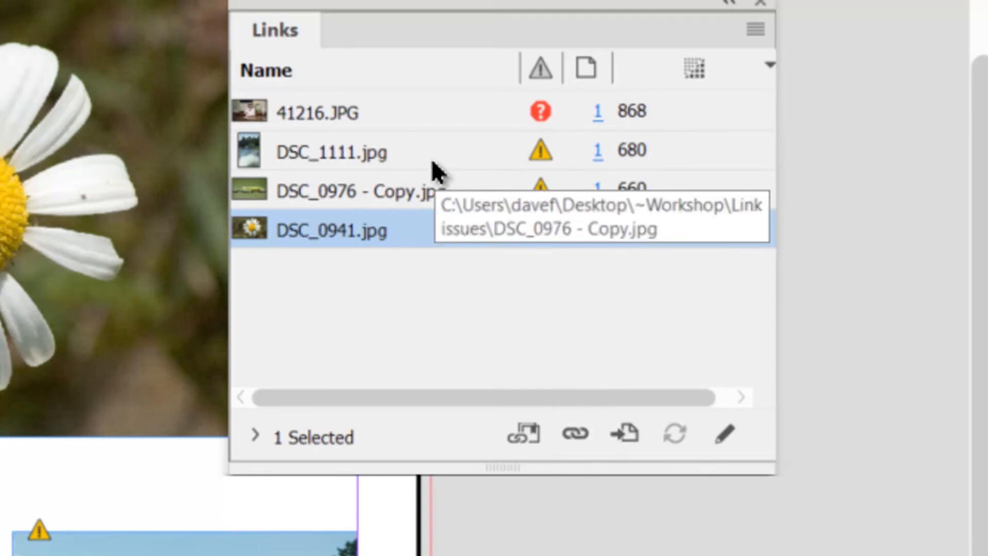
Relink the missing 41216.JPG to the file 41216 New.JPG in the Link issues folder.
{"action": "left_click", "coordinate": [375, 114]}
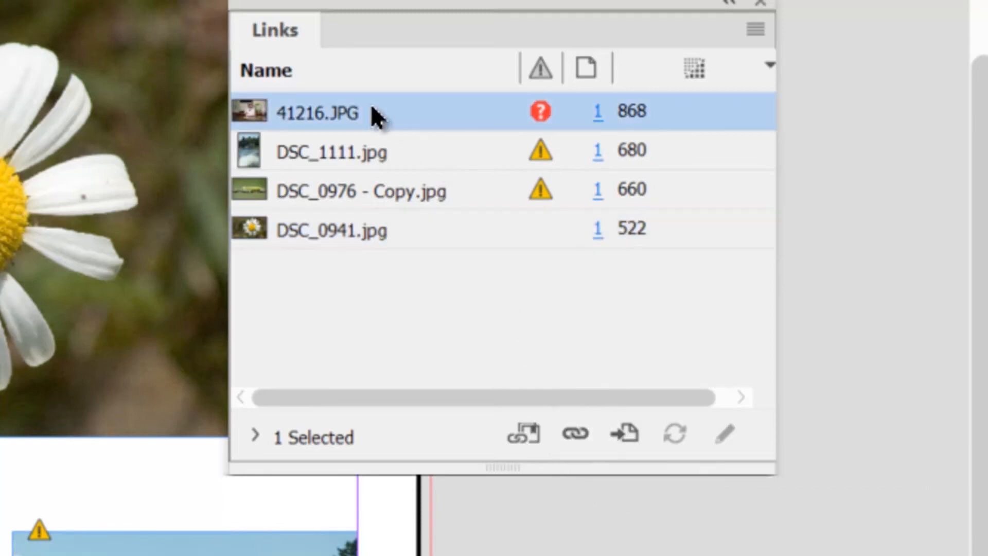
{"action": "left_click", "coordinate": [574, 434]}
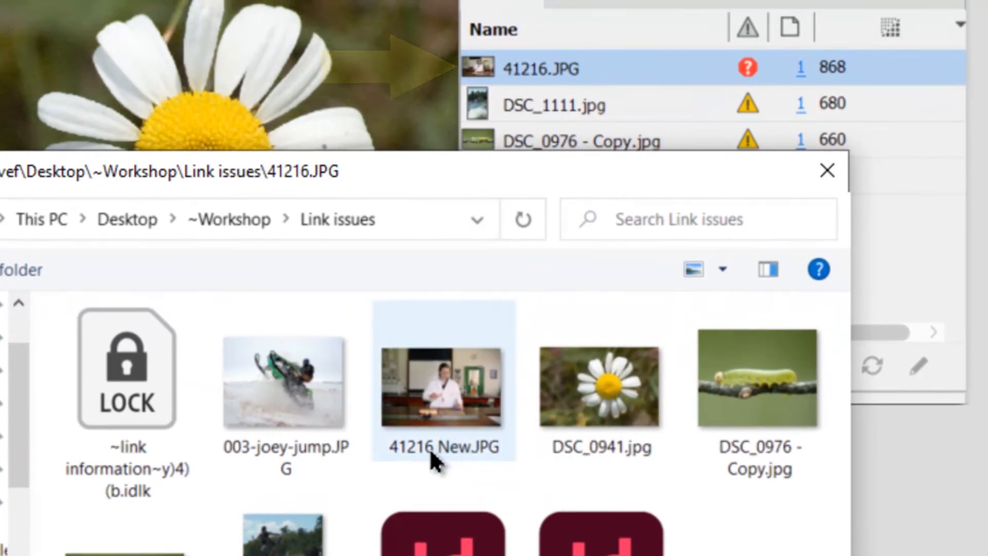
{"action": "mouse_move", "coordinate": [433, 435]}
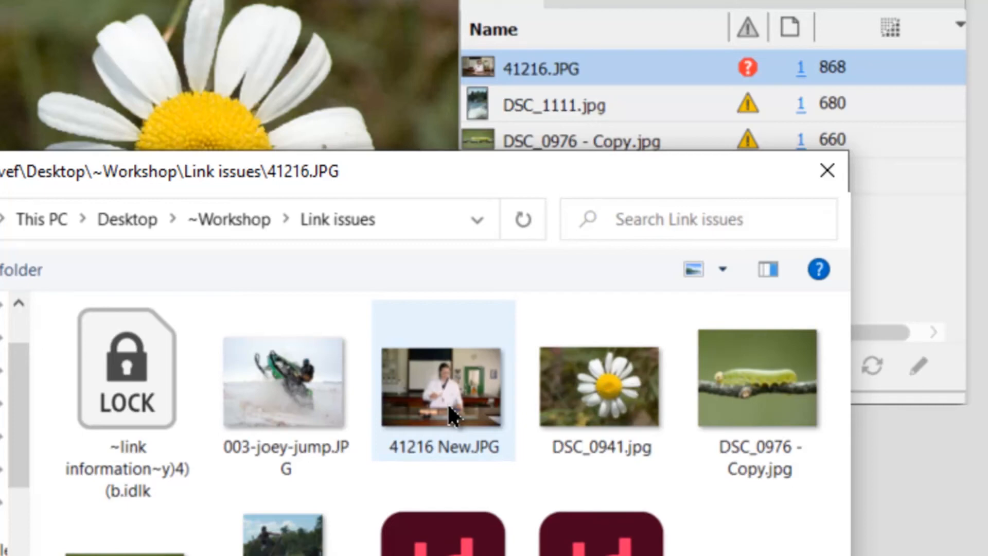
{"action": "left_click", "coordinate": [449, 414]}
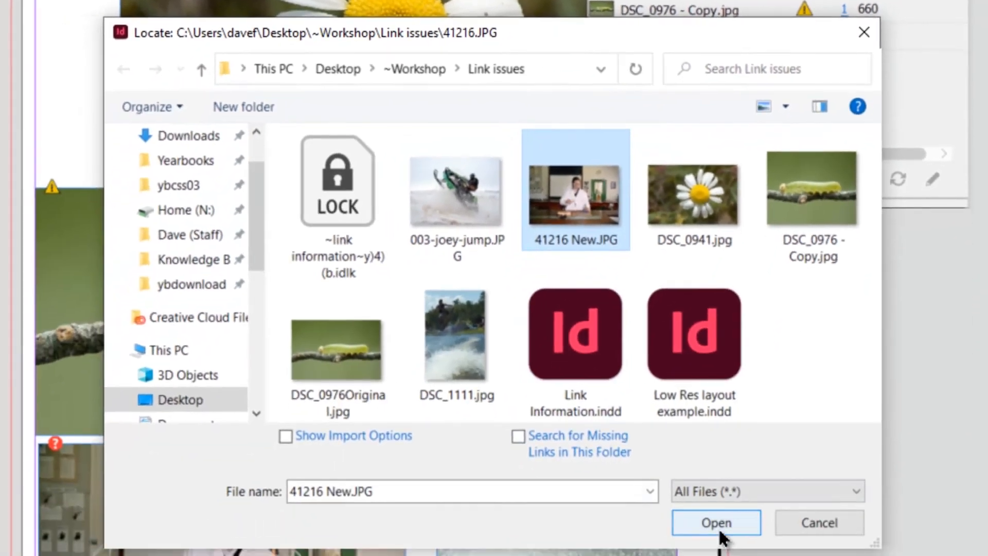
{"action": "left_click", "coordinate": [718, 527]}
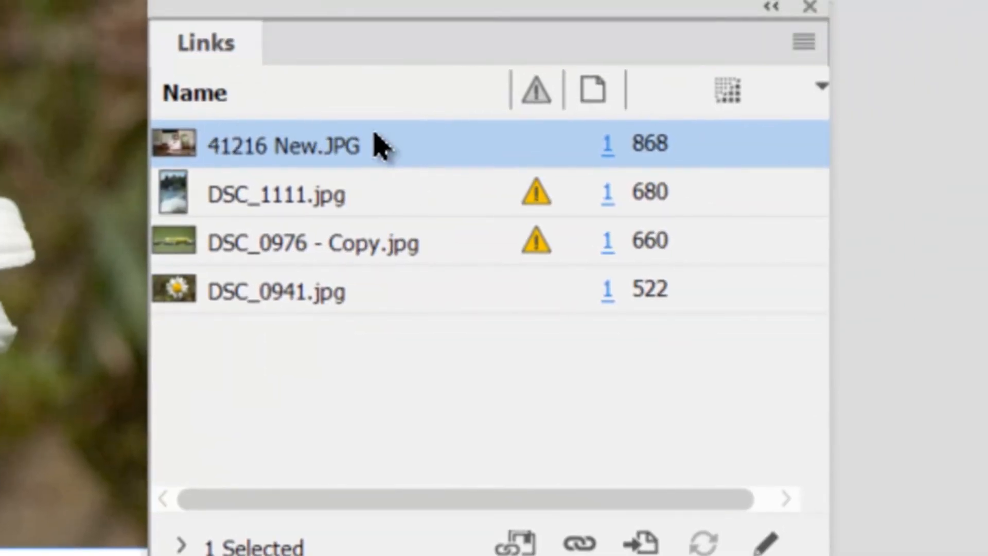
Go to the DSC_1111.jpg wakeboarder photo in the layout and update its modified link.
{"action": "left_click", "coordinate": [336, 198]}
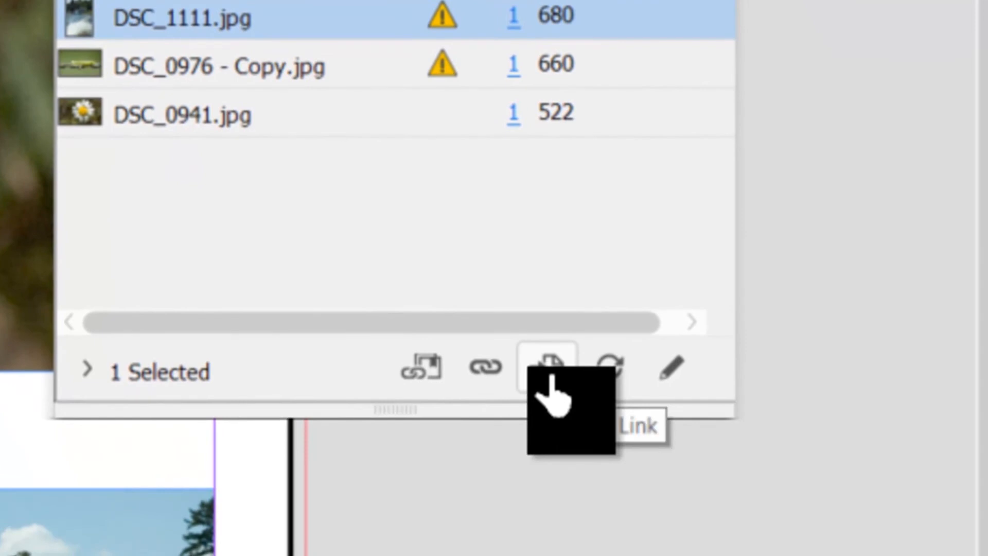
{"action": "left_click", "coordinate": [553, 374]}
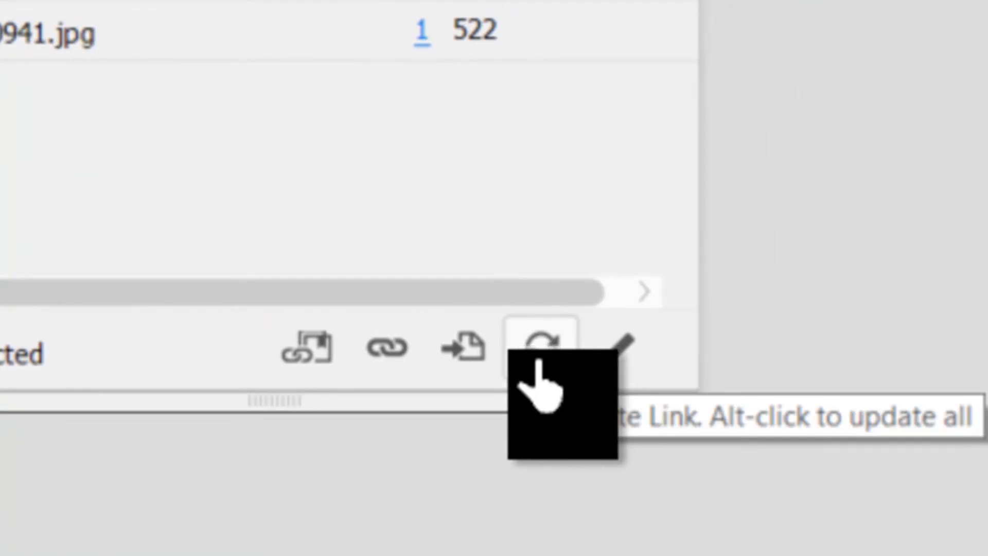
{"action": "left_click", "coordinate": [544, 360]}
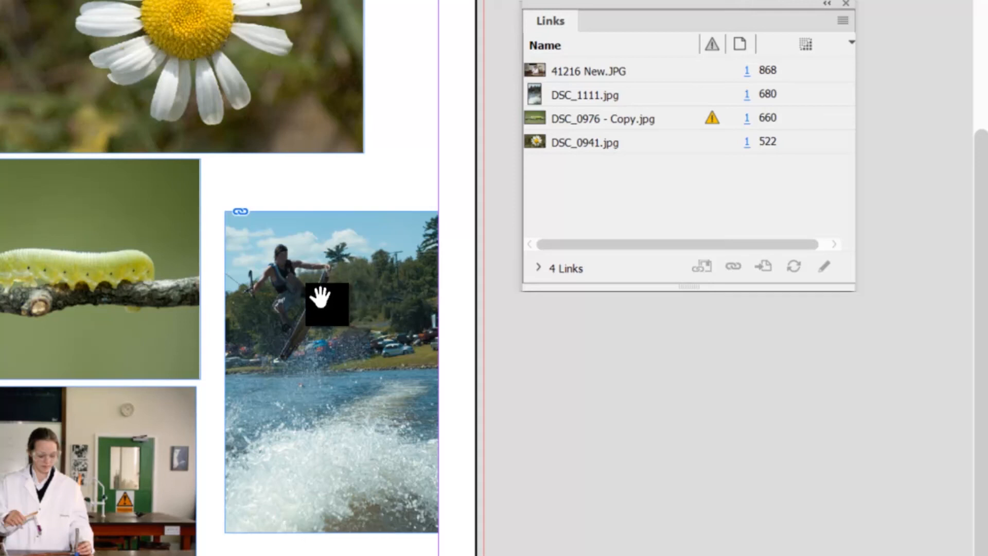
Go to the DSC_0976 - Copy.jpg caterpillar photo in the layout and update its modified link.
{"action": "left_click", "coordinate": [643, 118]}
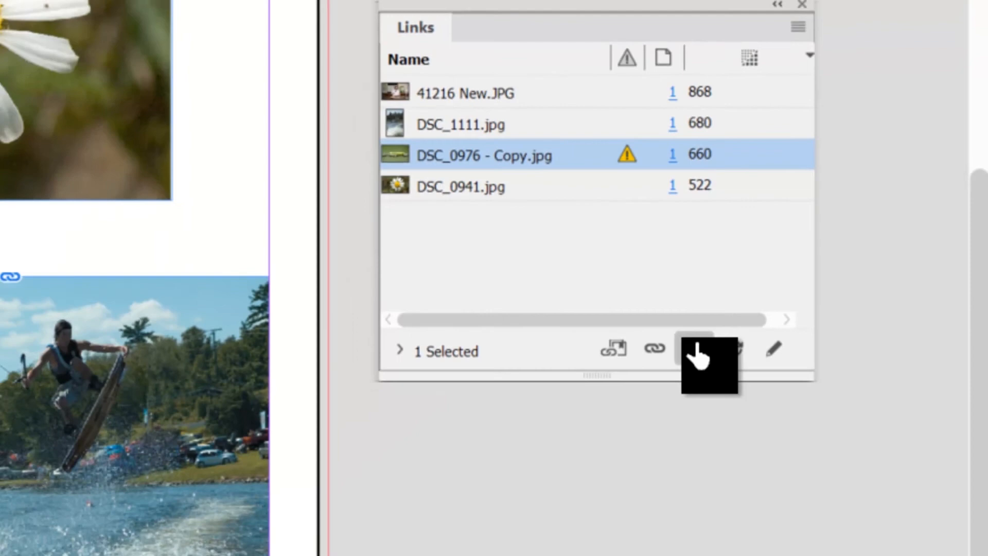
{"action": "left_click", "coordinate": [696, 351]}
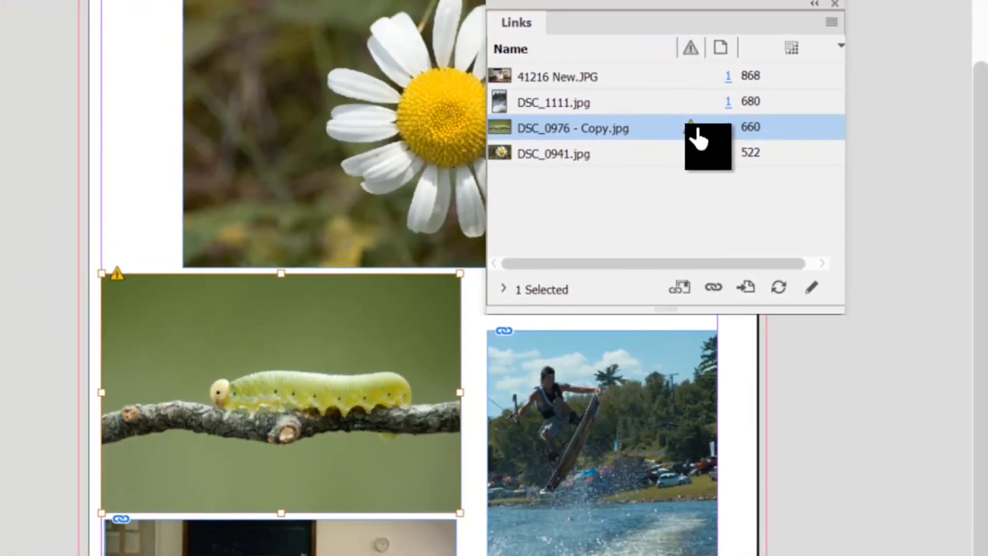
{"action": "mouse_move", "coordinate": [690, 137]}
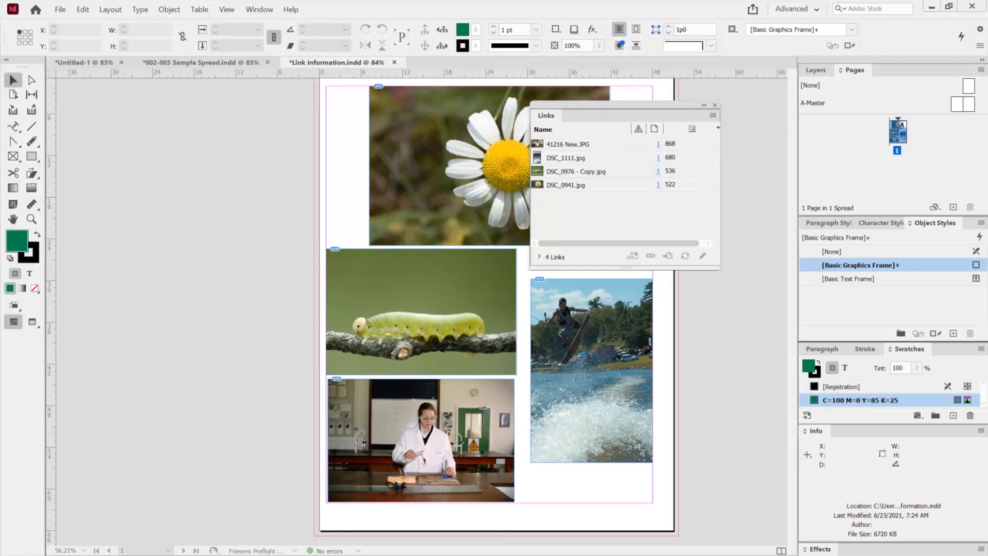
Switch to the Google Images results in Chrome, copy the sports equipment photo, and paste it into Link Information.indd.
{"action": "key", "text": "alt+Tab"}
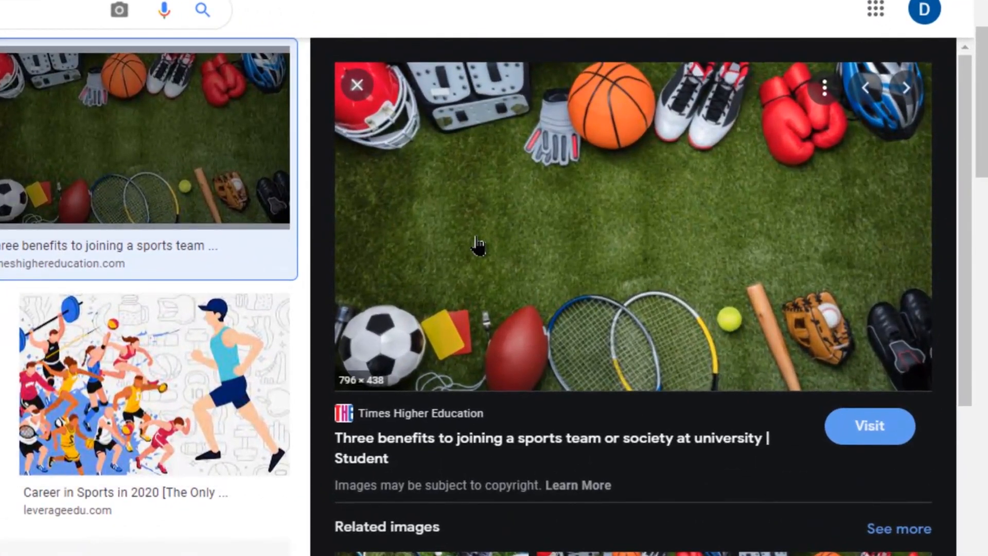
{"action": "right_click", "coordinate": [476, 237]}
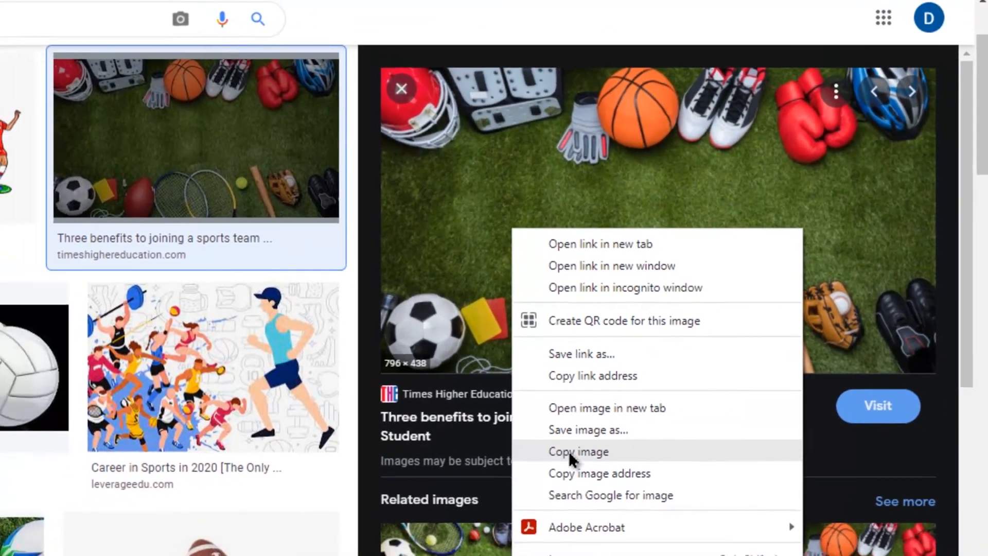
{"action": "left_click", "coordinate": [569, 450]}
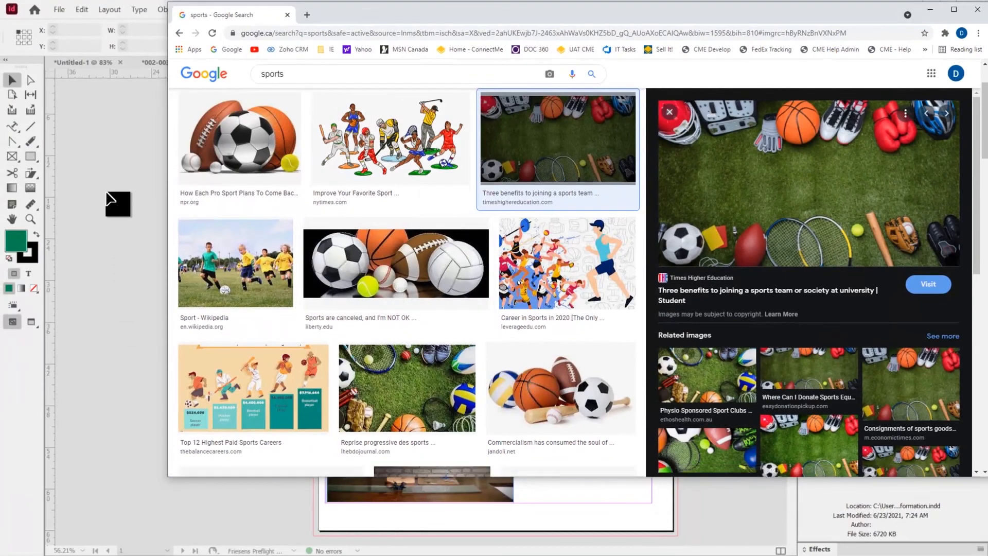
{"action": "left_click", "coordinate": [106, 194]}
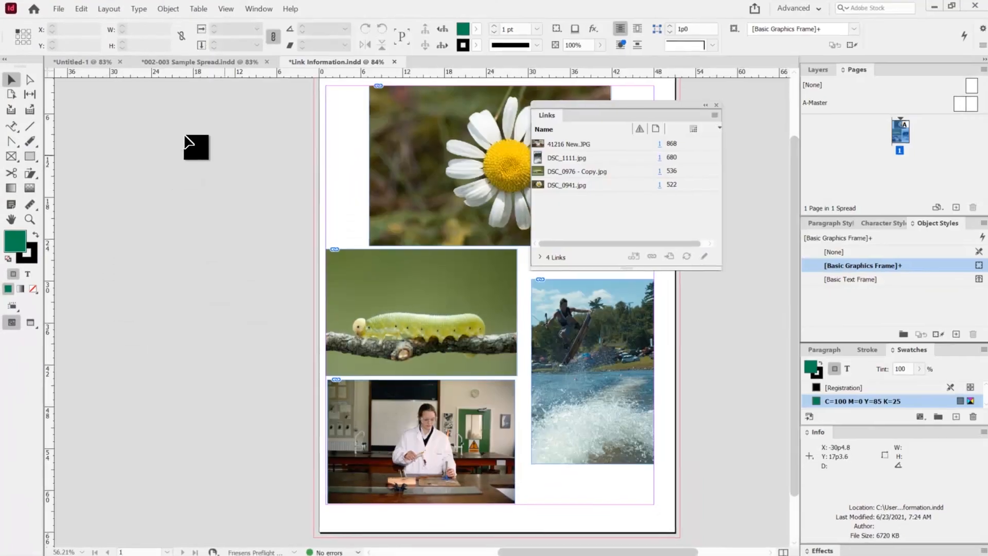
{"action": "right_click", "coordinate": [193, 126]}
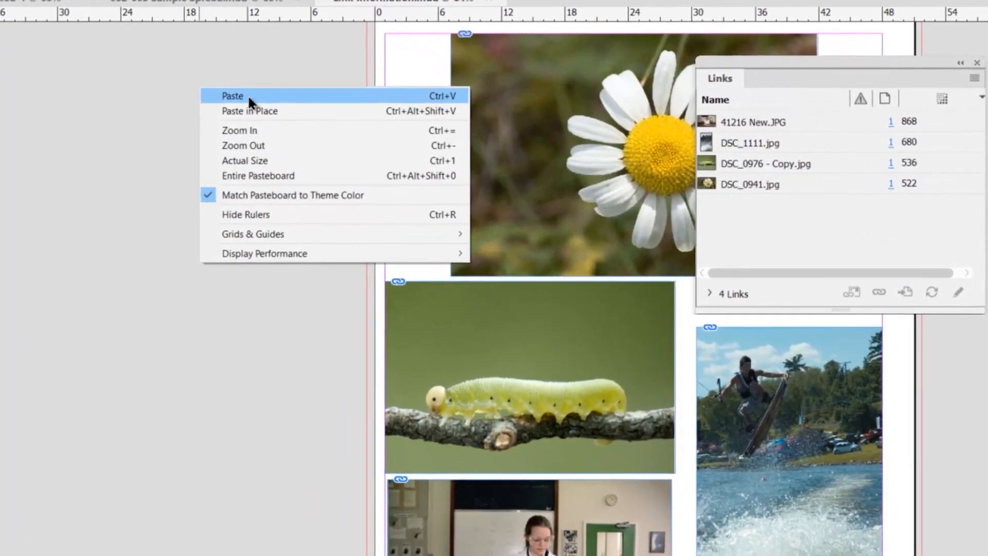
{"action": "left_click", "coordinate": [232, 114]}
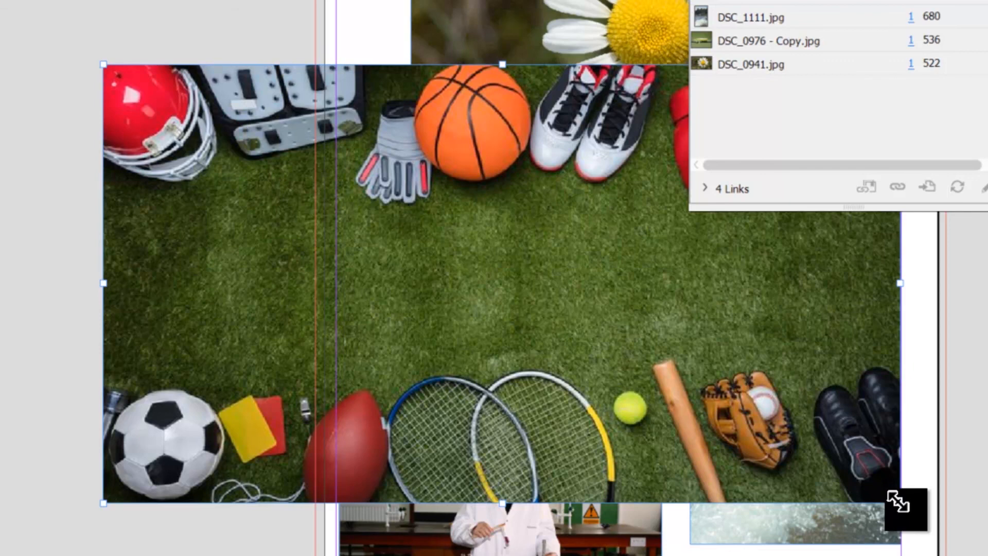
Crop the pasted sports photo's frame to its upper corner with the helmet, and scale the image down inside it.
{"action": "left_click_drag", "start_coordinate": [899, 502], "coordinate": [378, 329]}
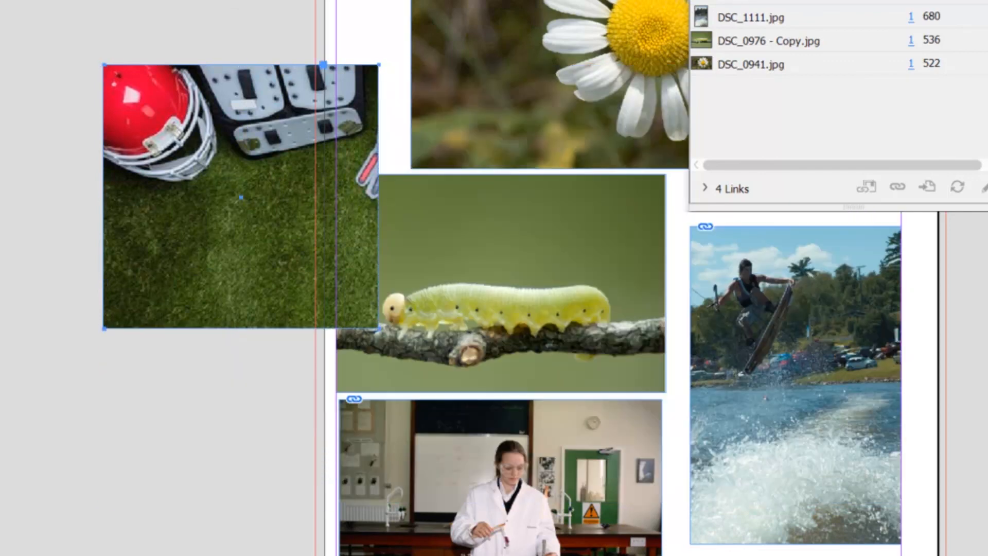
{"action": "left_click", "coordinate": [235, 177]}
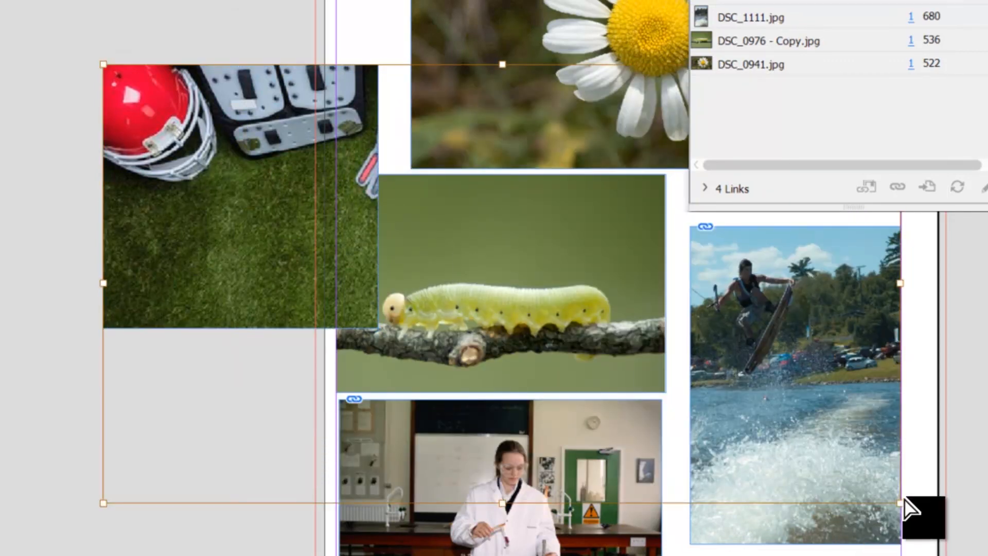
{"action": "left_click_drag", "start_coordinate": [899, 504], "coordinate": [419, 333]}
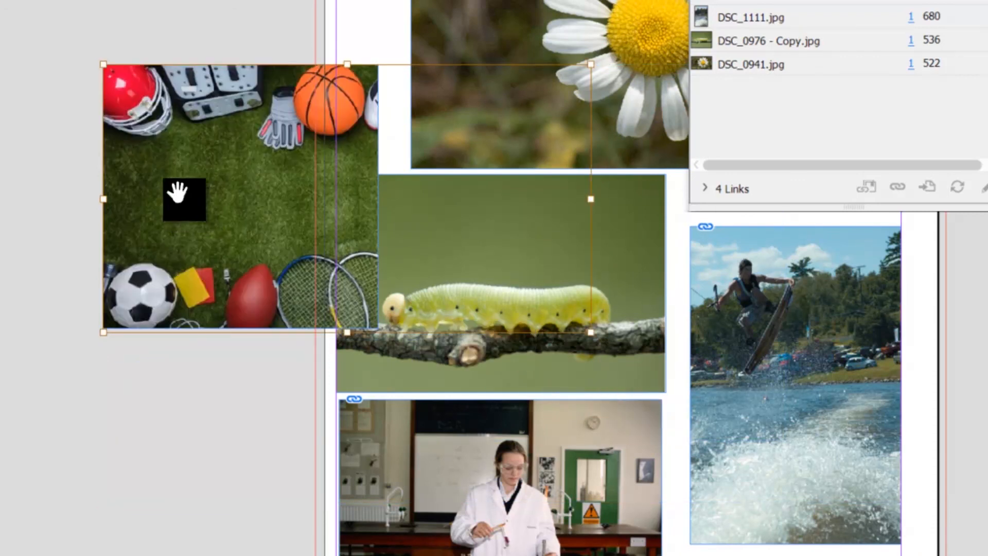
Compare the pasted sports photo with the placed caterpillar, daisy and wakeboarder photos by checking for their entries in the Links panel.
{"action": "left_click", "coordinate": [236, 135]}
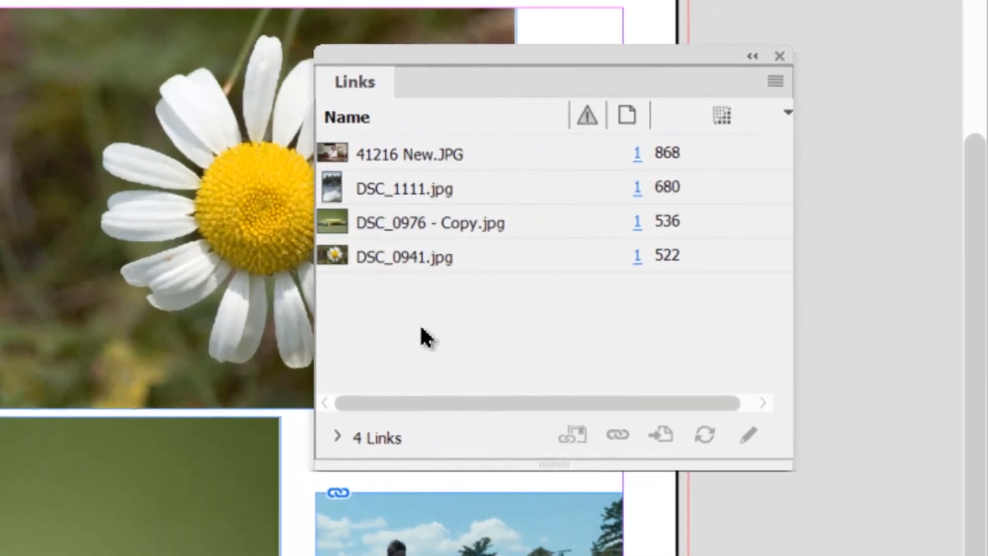
{"action": "left_click", "coordinate": [154, 482]}
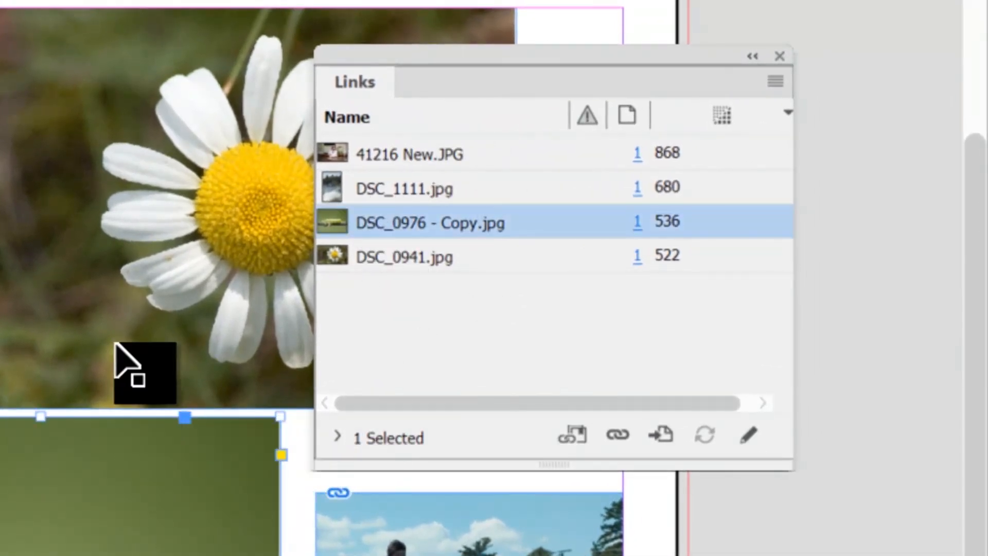
{"action": "left_click", "coordinate": [110, 304]}
{"action": "left_click", "coordinate": [452, 540]}
{"action": "left_click", "coordinate": [453, 554]}
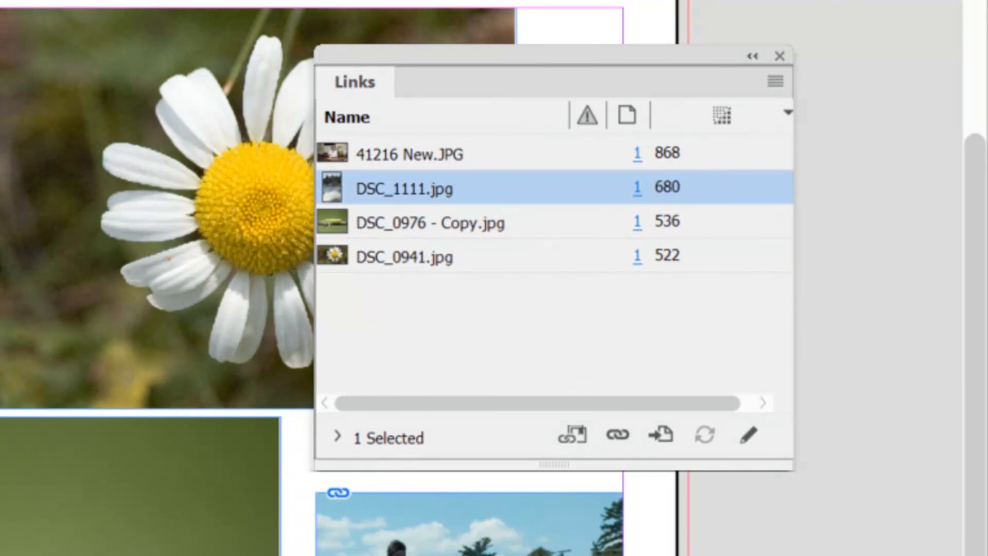
{"action": "left_click", "coordinate": [772, 545]}
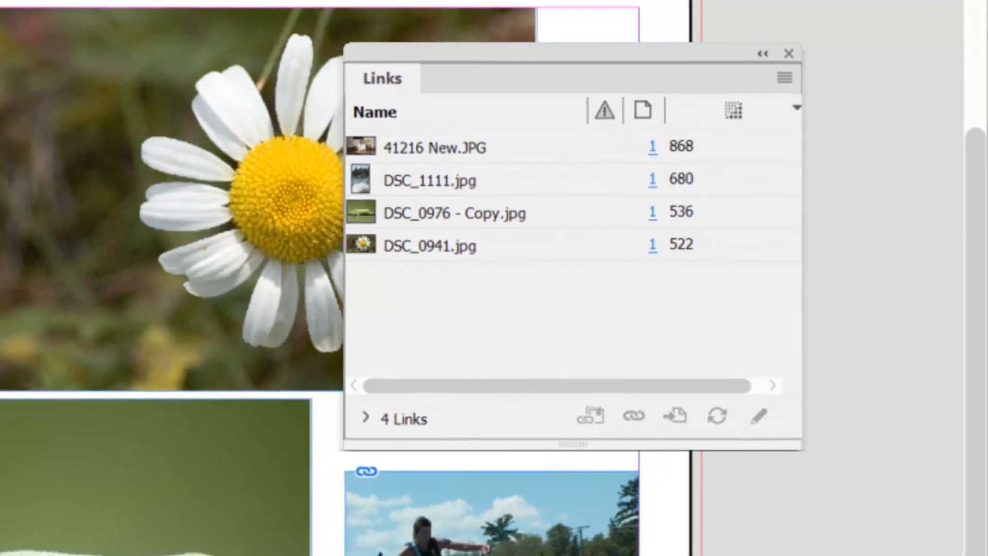